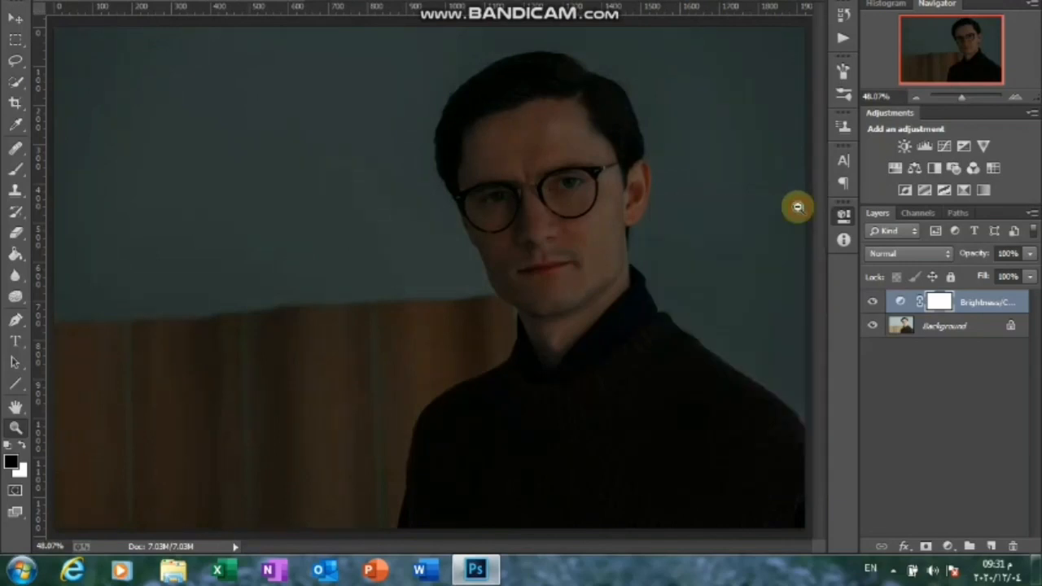
# Add a Hue/Saturation adjustment layer above the brightness adjustment, colorized with hue 182 and saturation 33
pyautogui.click(947, 546)
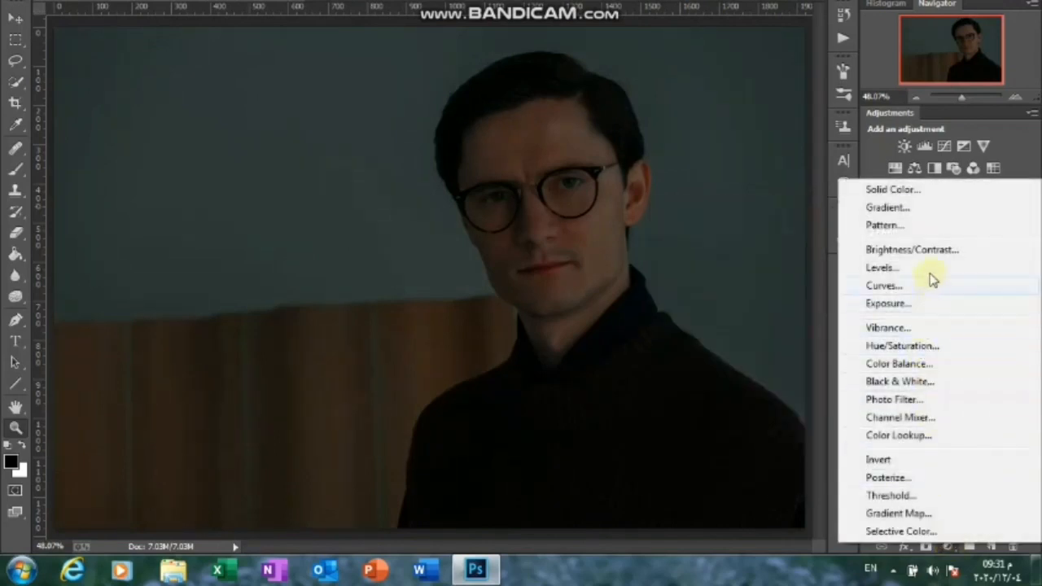
pyautogui.click(932, 345)
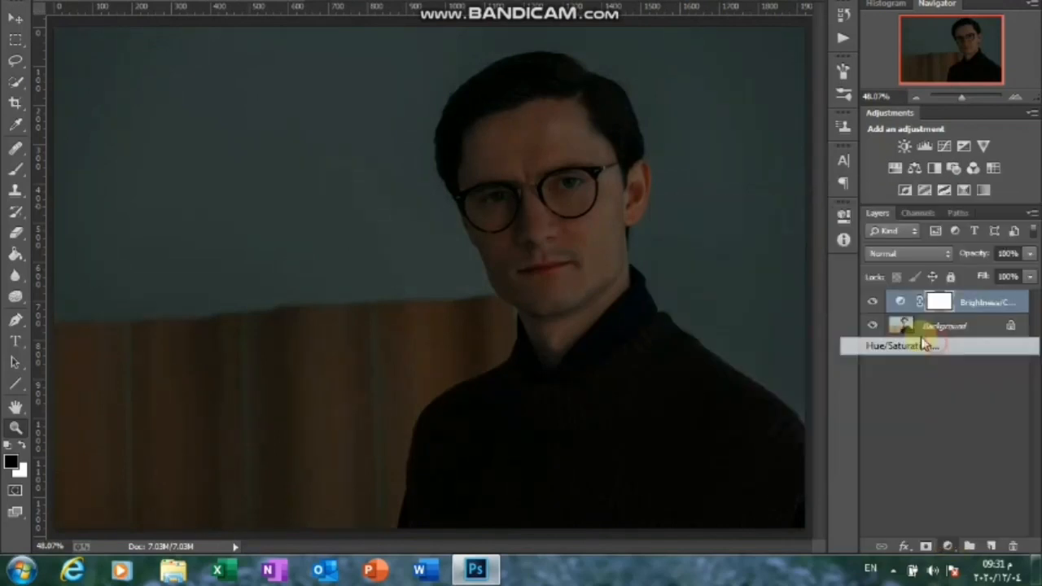
pyautogui.moveTo(728, 350); pyautogui.dragTo(732, 328)
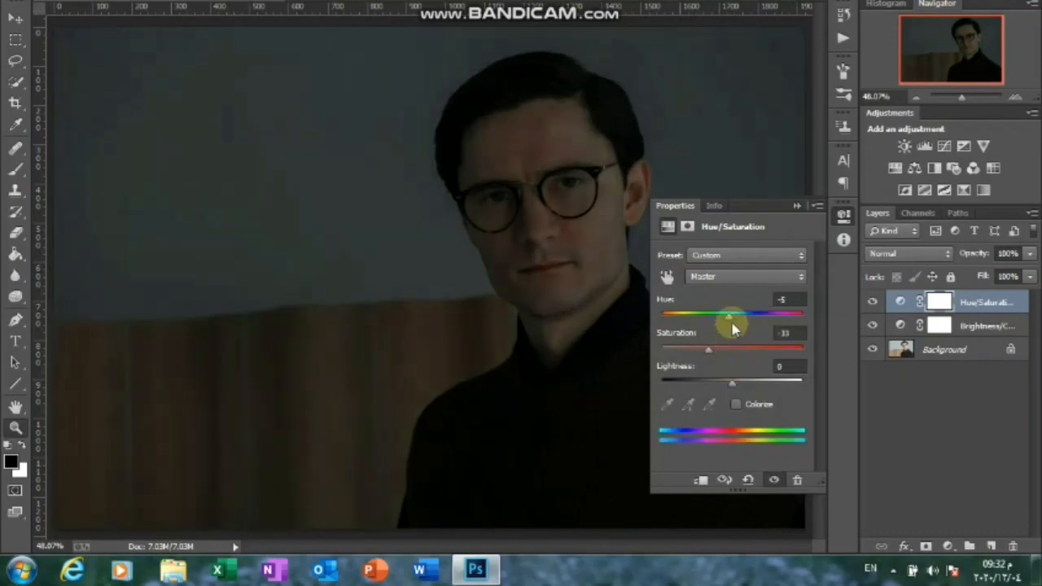
pyautogui.click(747, 480)
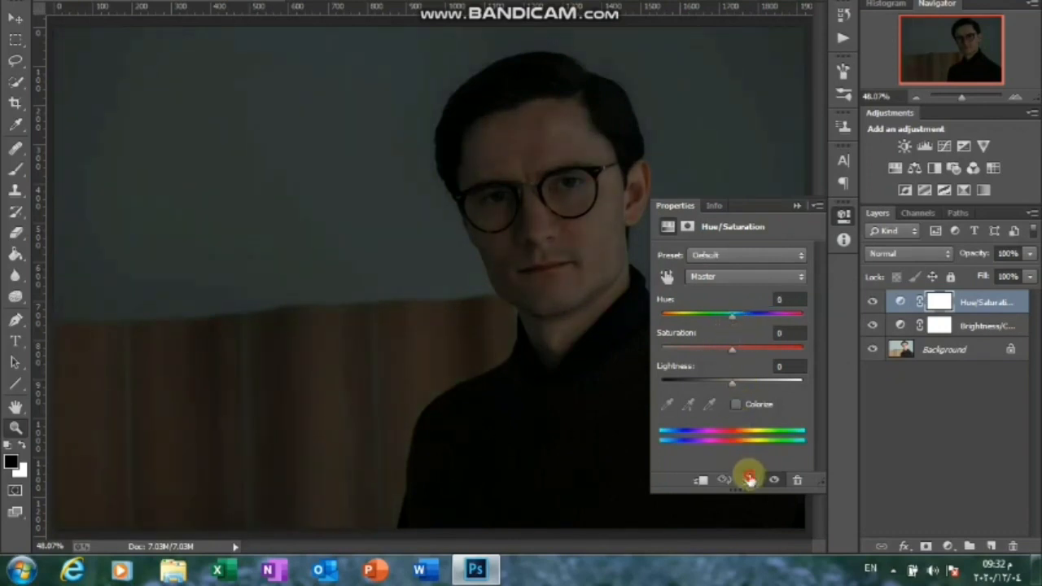
pyautogui.click(741, 407)
pyautogui.moveTo(700, 354); pyautogui.dragTo(708, 354)
pyautogui.moveTo(676, 318); pyautogui.dragTo(734, 324)
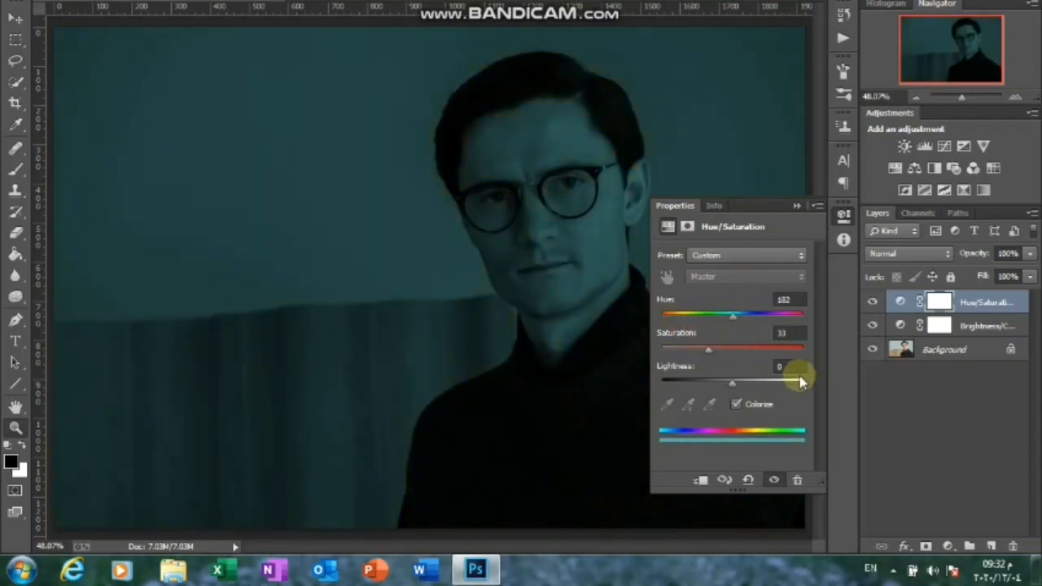
pyautogui.click(796, 203)
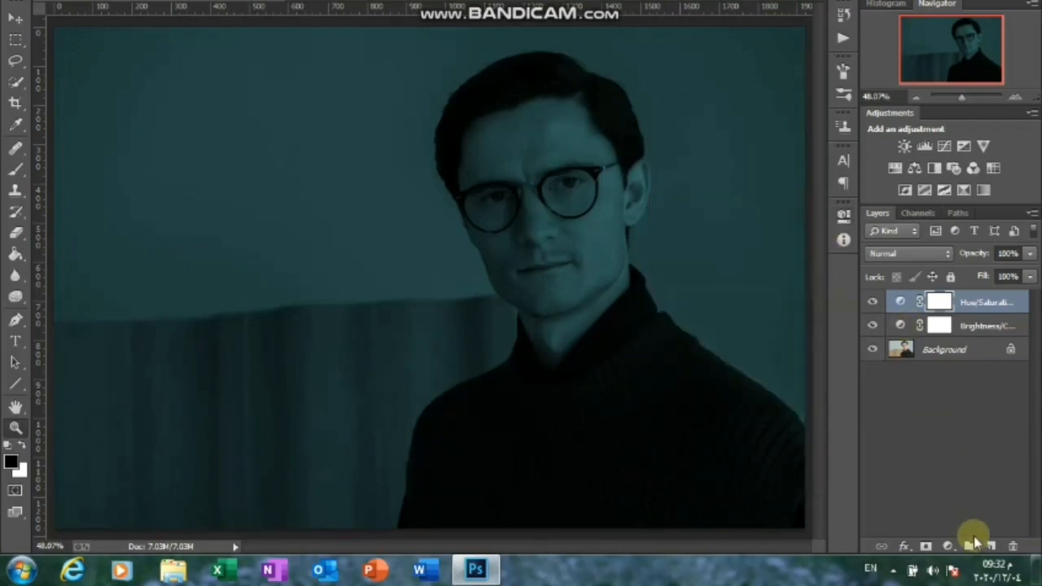
# Add a Levels adjustment layer with midtones 0.74, white input about 230 and white output 151 to darken the tinted portrait
pyautogui.click(947, 546)
pyautogui.click(885, 274)
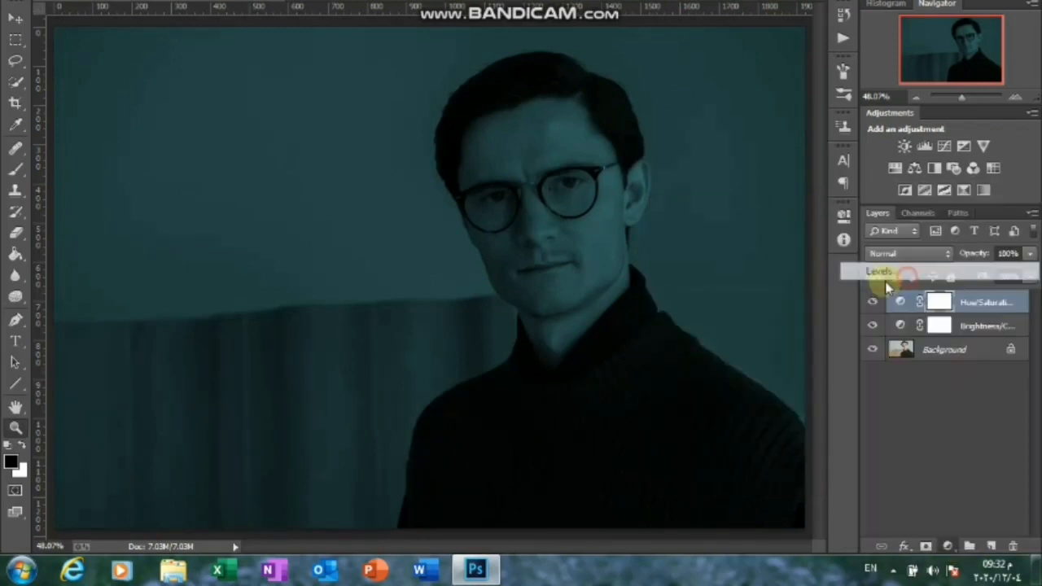
pyautogui.moveTo(803, 419); pyautogui.dragTo(755, 435)
pyautogui.moveTo(741, 371); pyautogui.dragTo(754, 376)
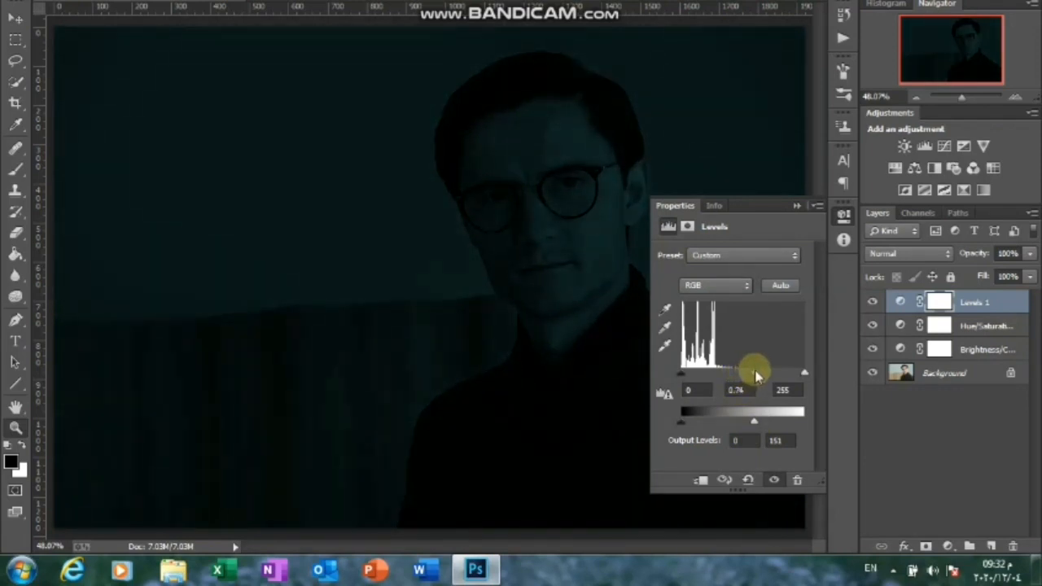
pyautogui.moveTo(804, 373); pyautogui.dragTo(794, 380)
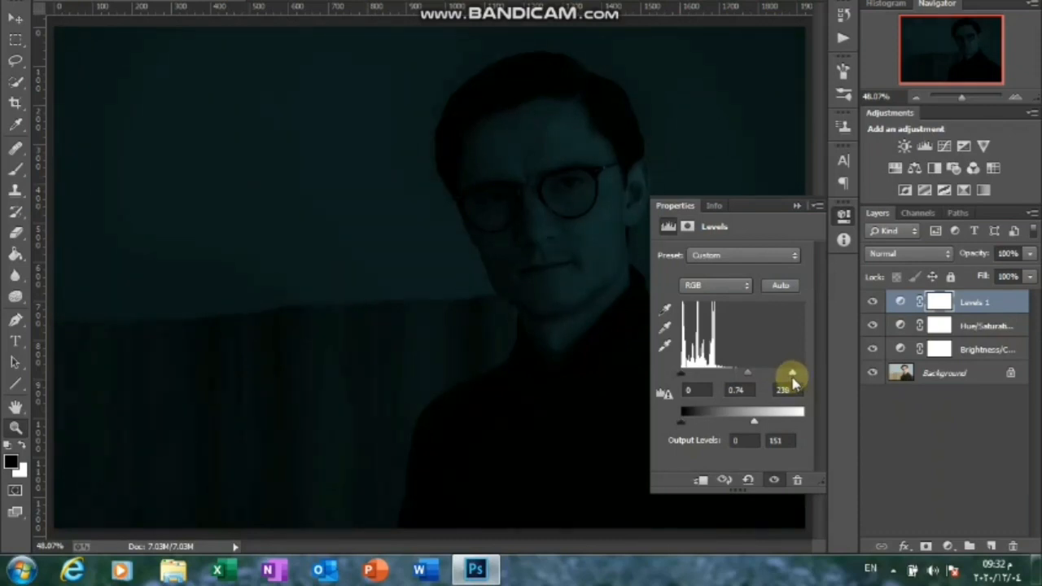
pyautogui.click(797, 206)
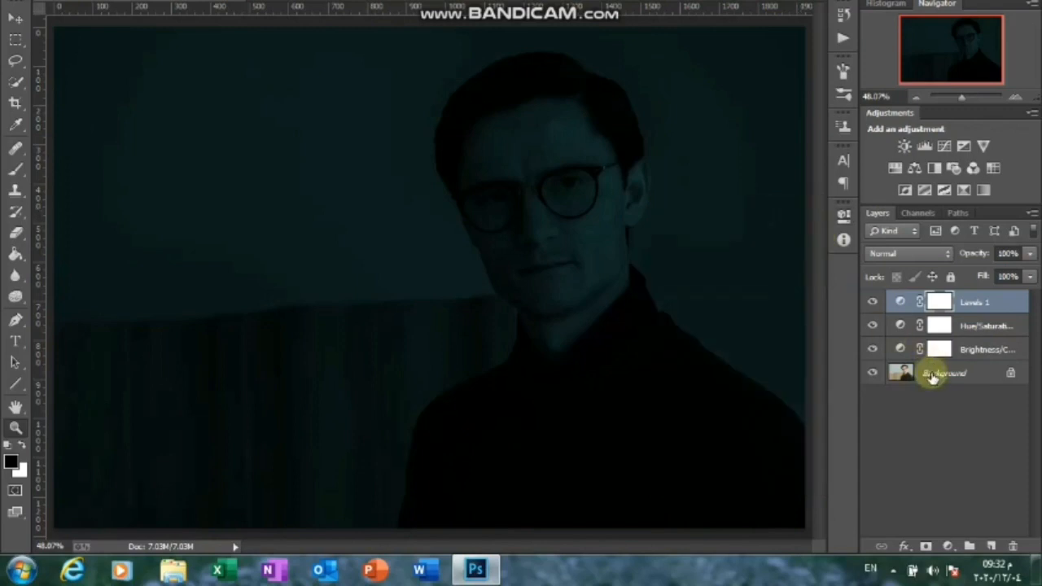
# Duplicate the Background layer and move the copy above all the adjustment layers
pyautogui.click(936, 376)
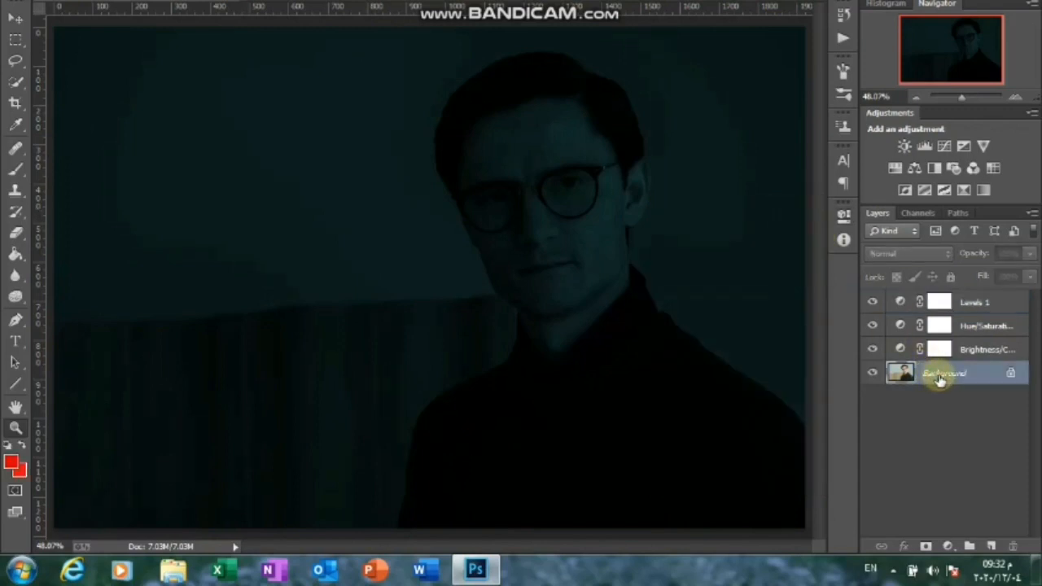
pyautogui.hotkey('ctrl', 'j')
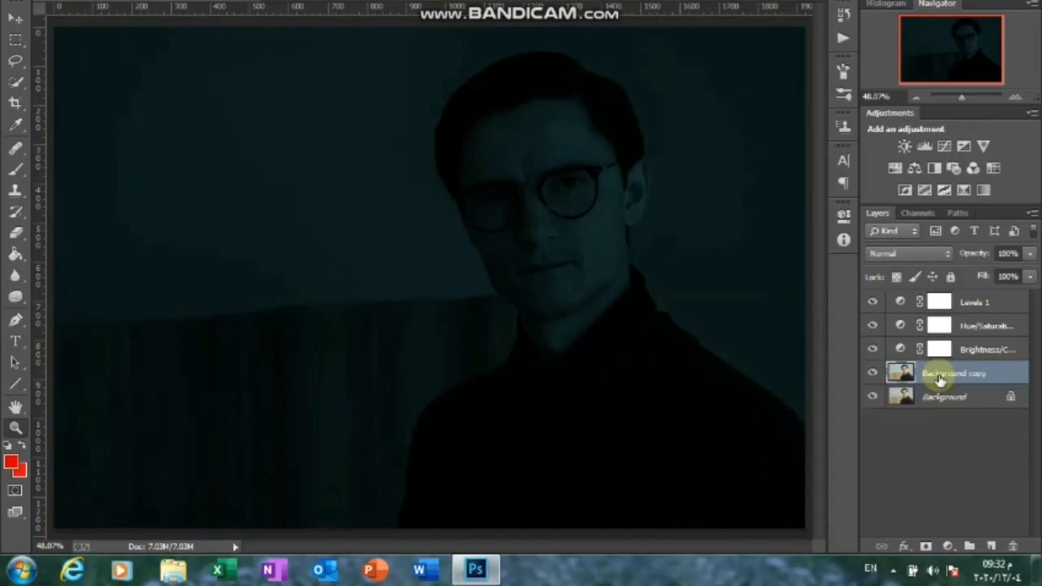
pyautogui.moveTo(938, 374); pyautogui.dragTo(944, 302)
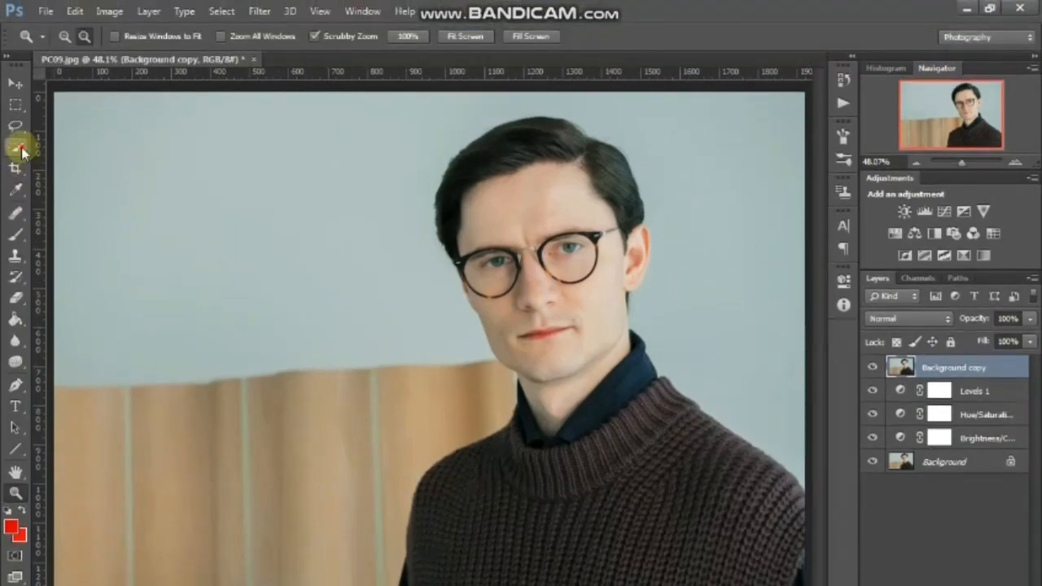
# On the background copy, select the temple arm and the lens rim nearest the visible ear with the Quick Selection tool
pyautogui.click(20, 150)
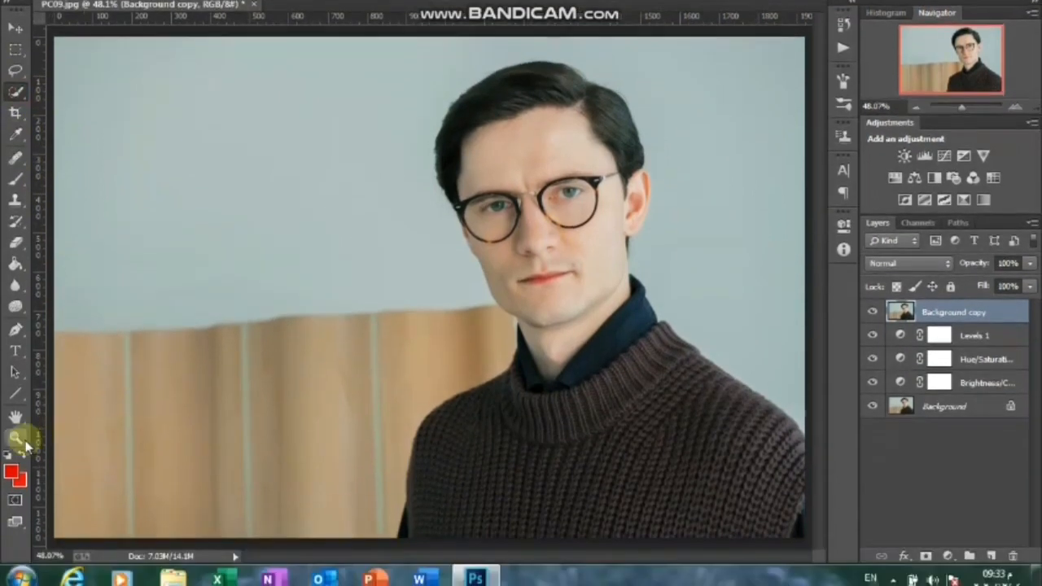
pyautogui.click(18, 439)
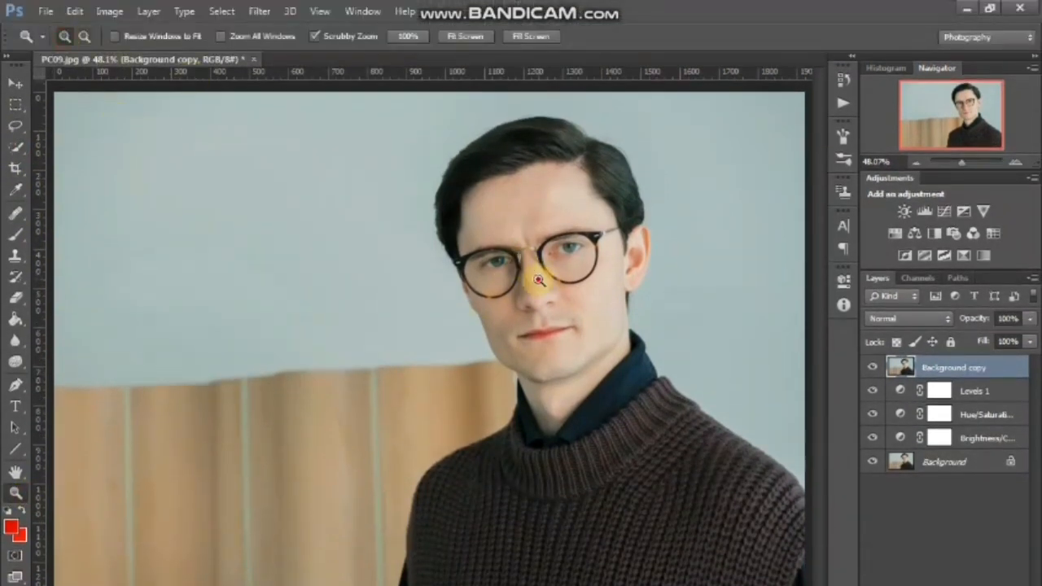
pyautogui.moveTo(538, 279); pyautogui.dragTo(589, 267)
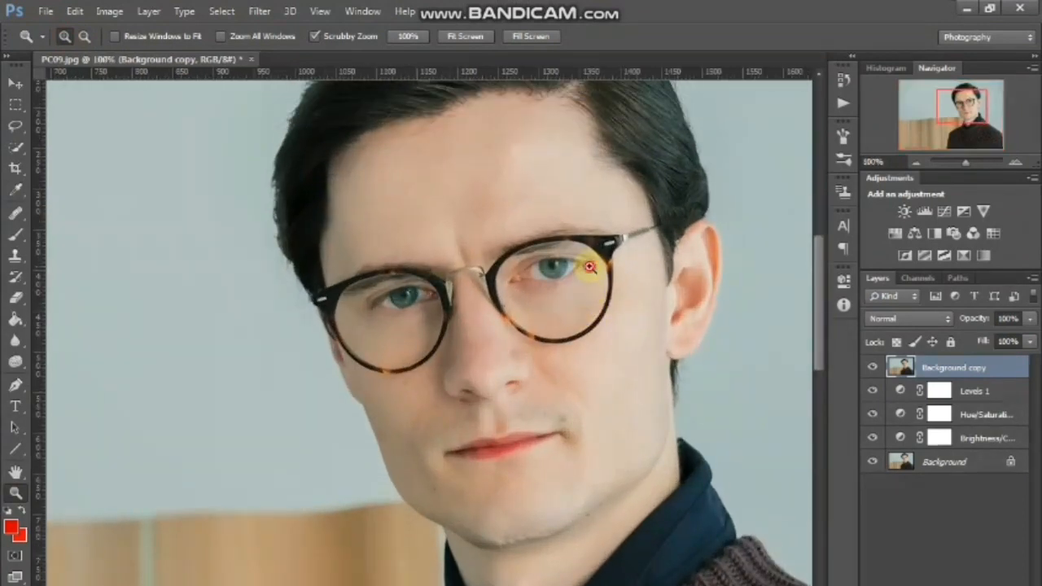
pyautogui.click(581, 267)
pyautogui.click(84, 36)
pyautogui.click(244, 161)
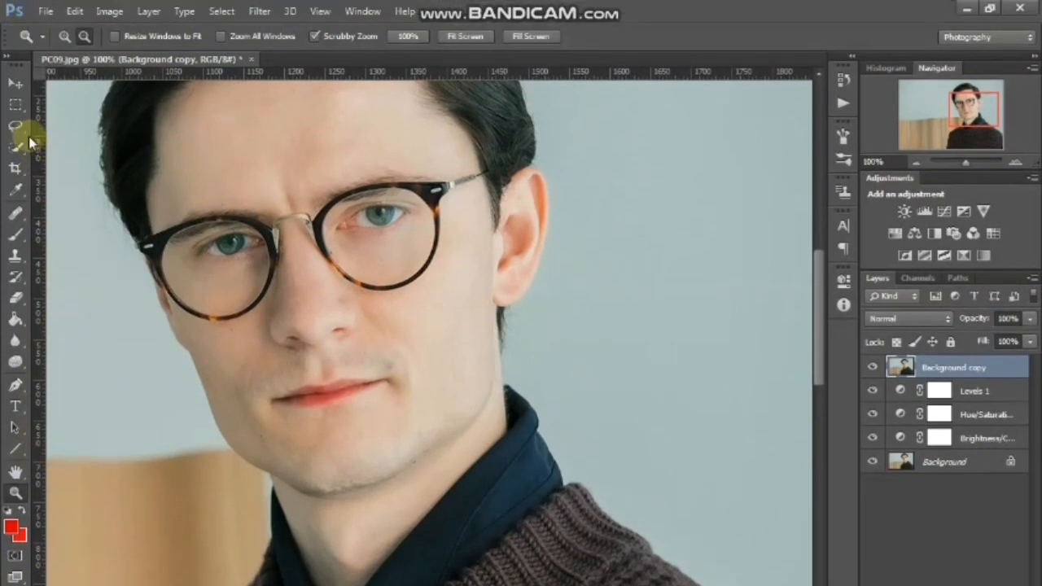
pyautogui.click(14, 83)
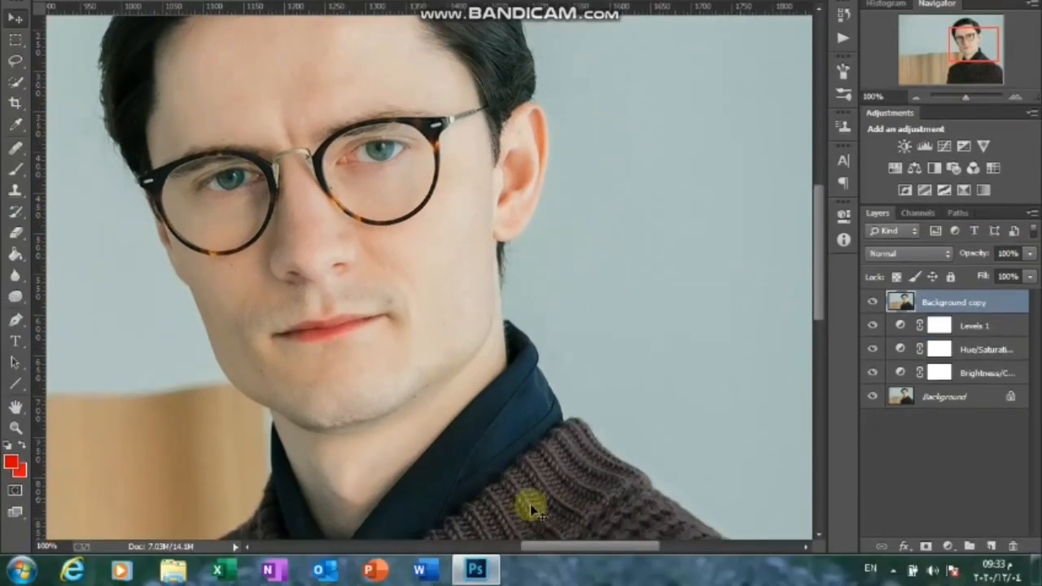
pyautogui.moveTo(558, 546); pyautogui.dragTo(528, 546)
pyautogui.scroll(1, 539, 503)
pyautogui.scroll(2, 539, 502)
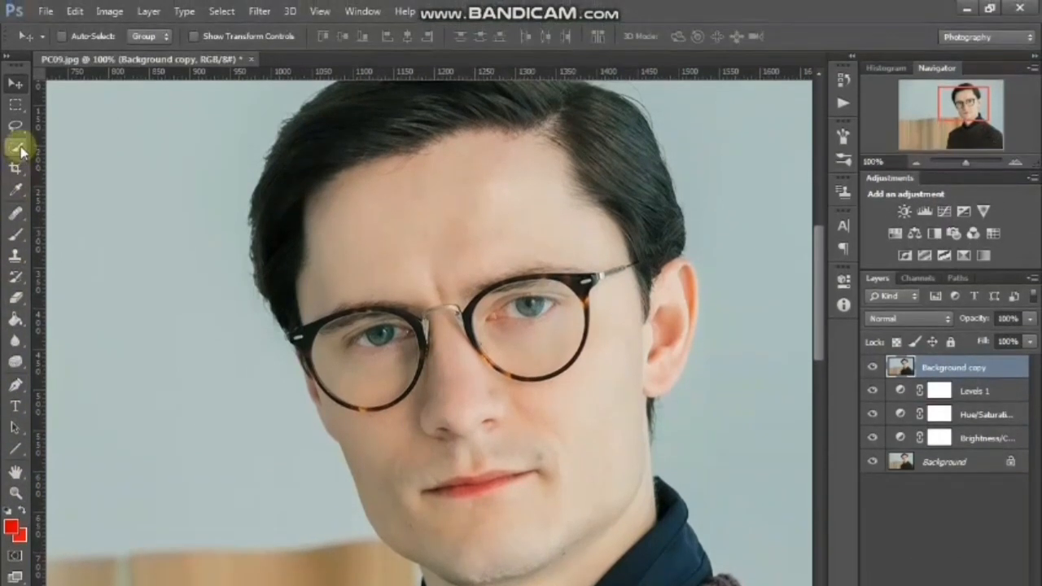
pyautogui.click(15, 82)
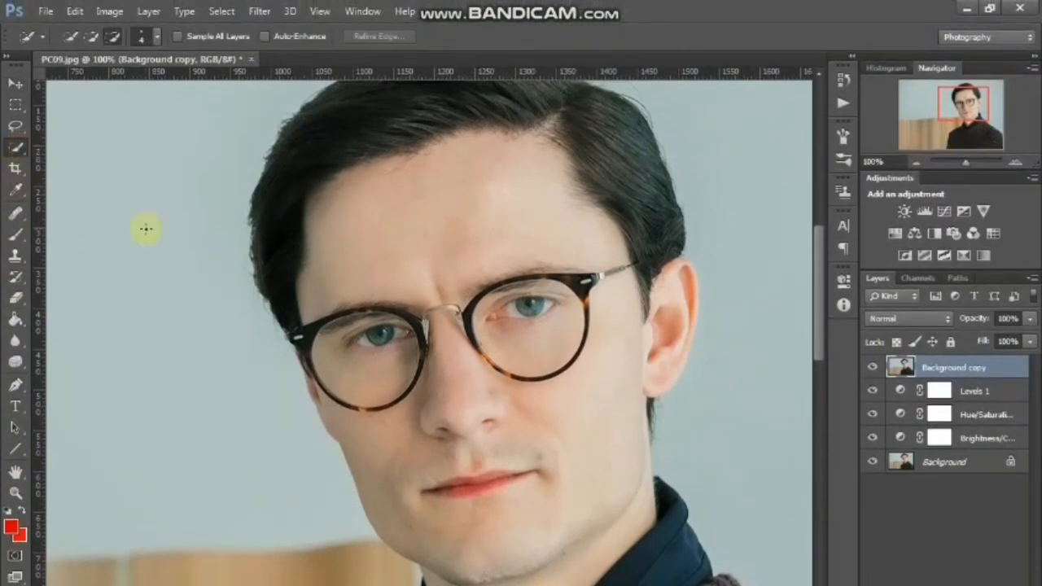
pyautogui.click(91, 35)
pyautogui.click(70, 36)
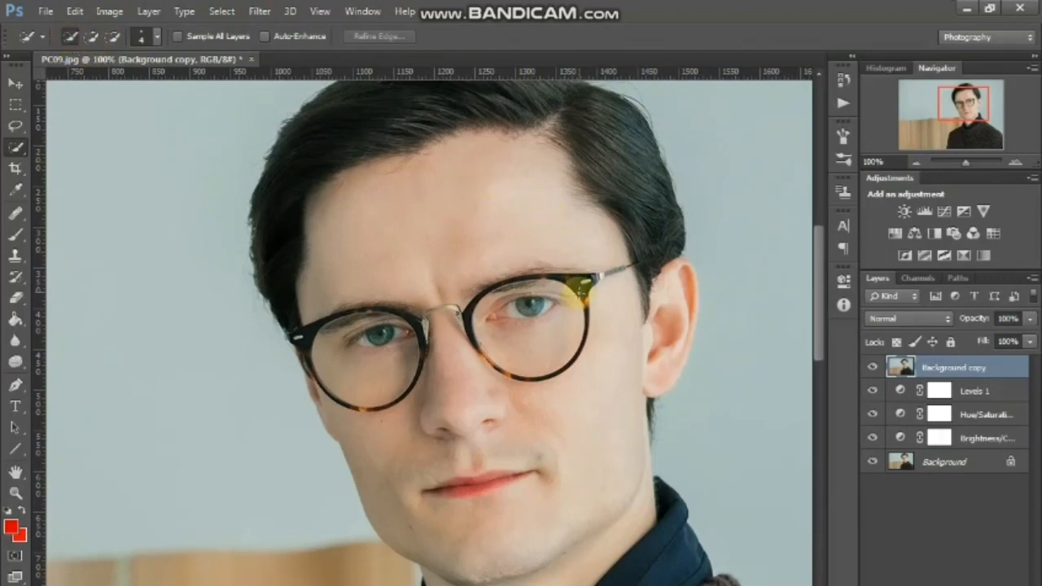
pyautogui.moveTo(584, 283)
pyautogui.mouseDown()
pyautogui.moveTo(627, 272)
pyautogui.moveTo(535, 277)
pyautogui.moveTo(478, 297)
pyautogui.mouseUp()
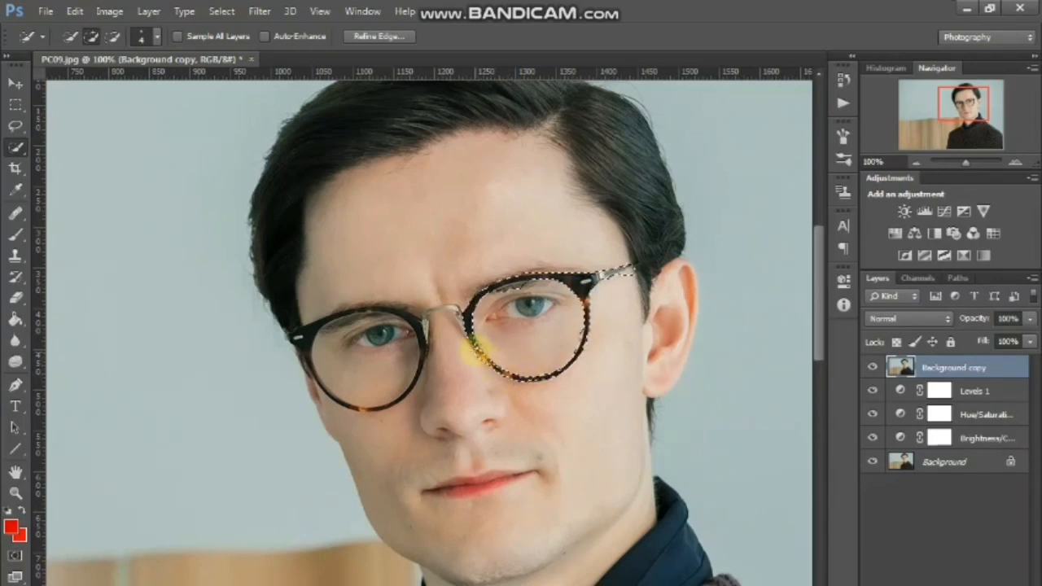
pyautogui.moveTo(473, 348); pyautogui.dragTo(512, 384)
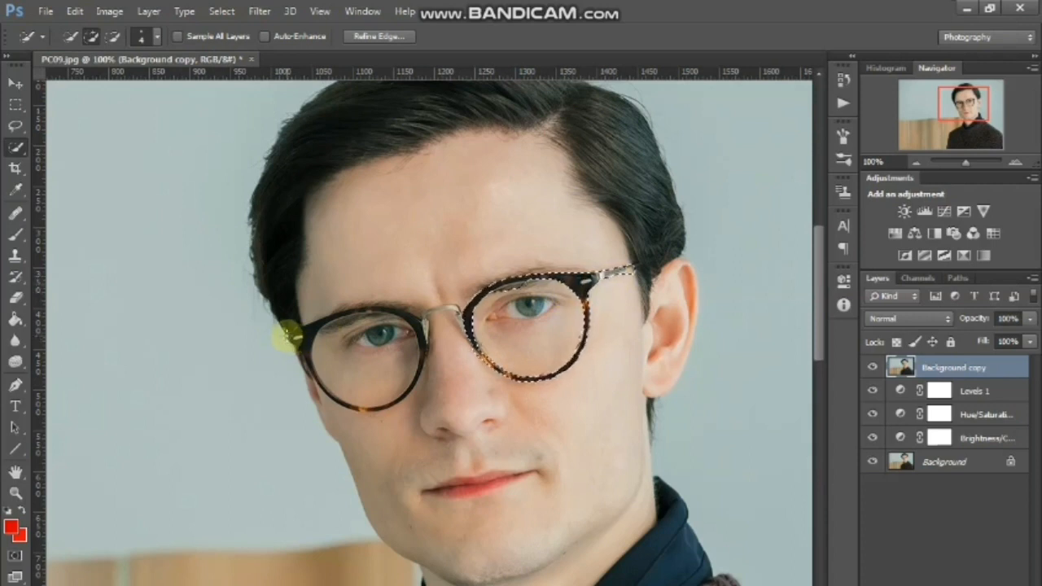
# Add the other lens rim, its outer hinge and the nose bridge of the glasses to the selection
pyautogui.moveTo(296, 337)
pyautogui.mouseDown()
pyautogui.moveTo(314, 350)
pyautogui.moveTo(305, 338)
pyautogui.mouseUp()
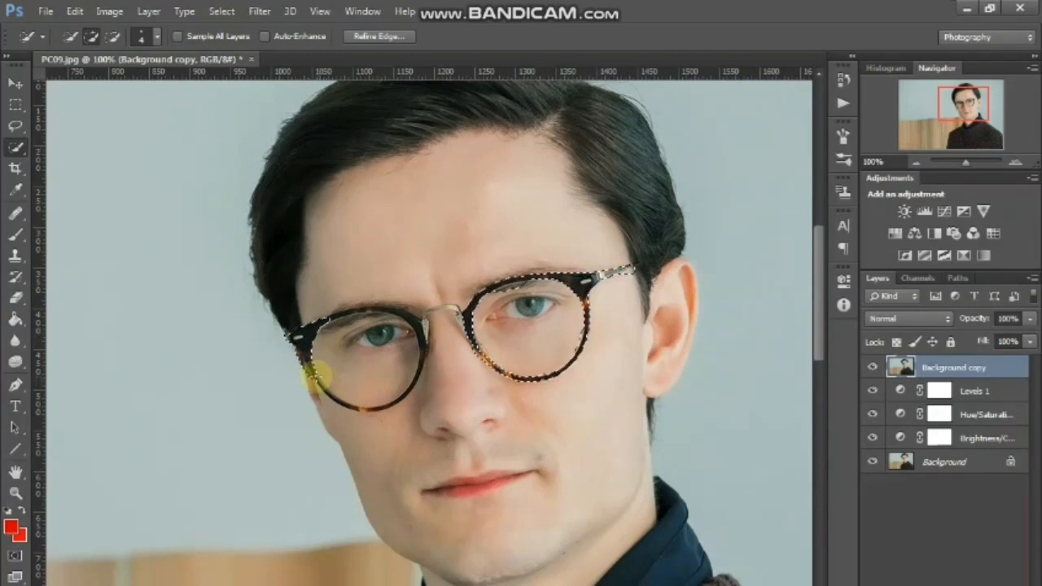
pyautogui.click(316, 376)
pyautogui.moveTo(346, 401)
pyautogui.mouseDown()
pyautogui.moveTo(367, 410)
pyautogui.moveTo(405, 396)
pyautogui.moveTo(424, 329)
pyautogui.mouseUp()
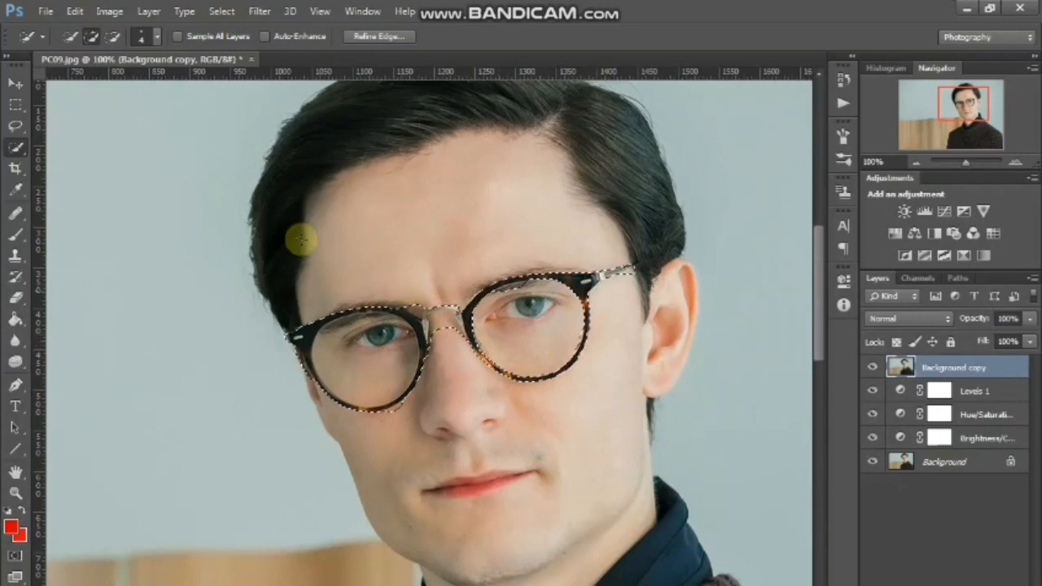
# Subtract the skin beneath the nose bridge from the glasses selection, and discard the latest selection stroke from the history
pyautogui.click(114, 36)
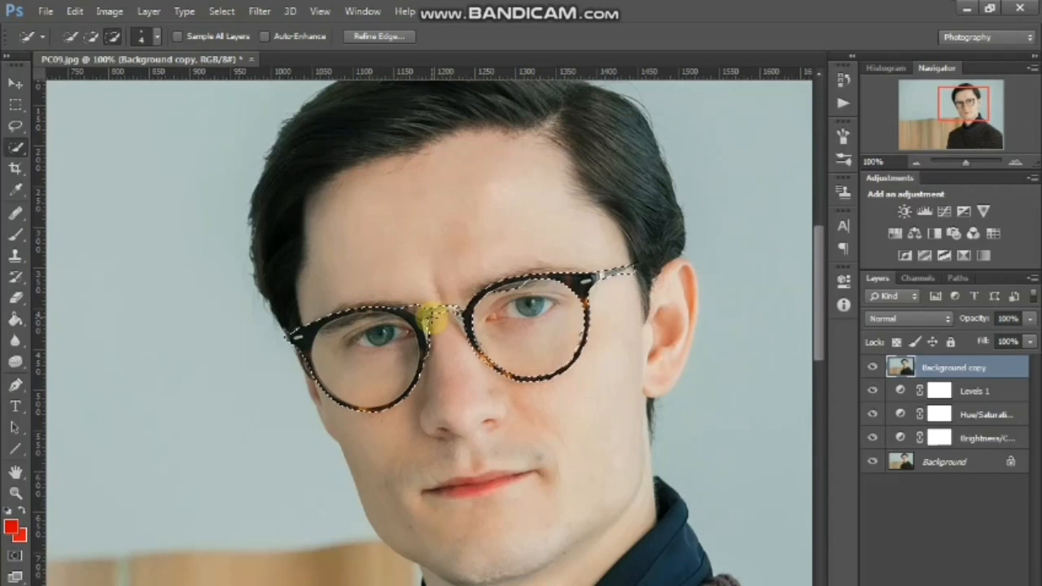
pyautogui.click(91, 35)
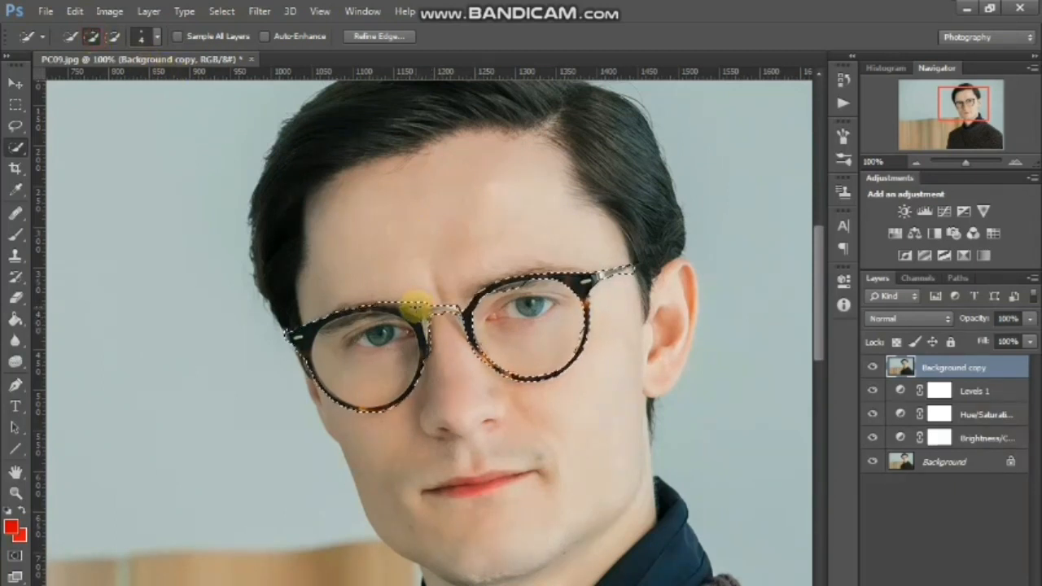
pyautogui.click(842, 80)
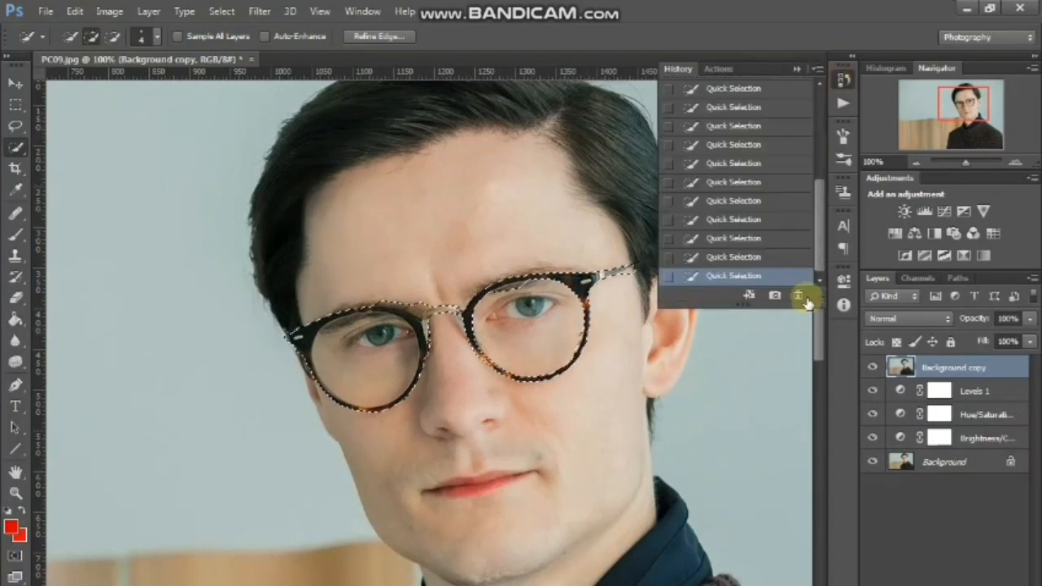
pyautogui.click(797, 300)
pyautogui.click(491, 246)
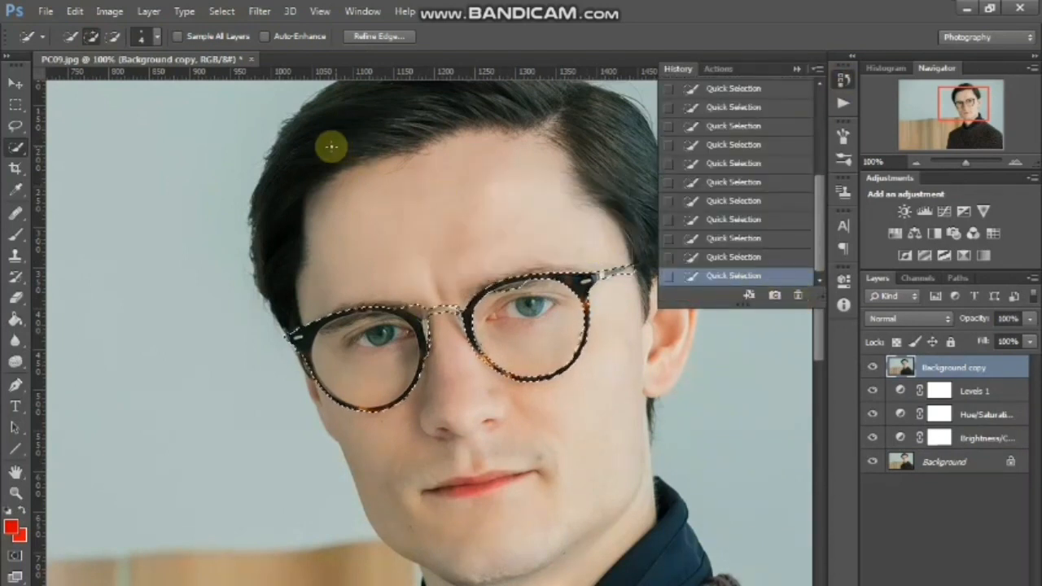
# Refine the selection around the nose bridge, removing surrounding skin and adding back the thin metal bridge and frame edges
pyautogui.click(114, 37)
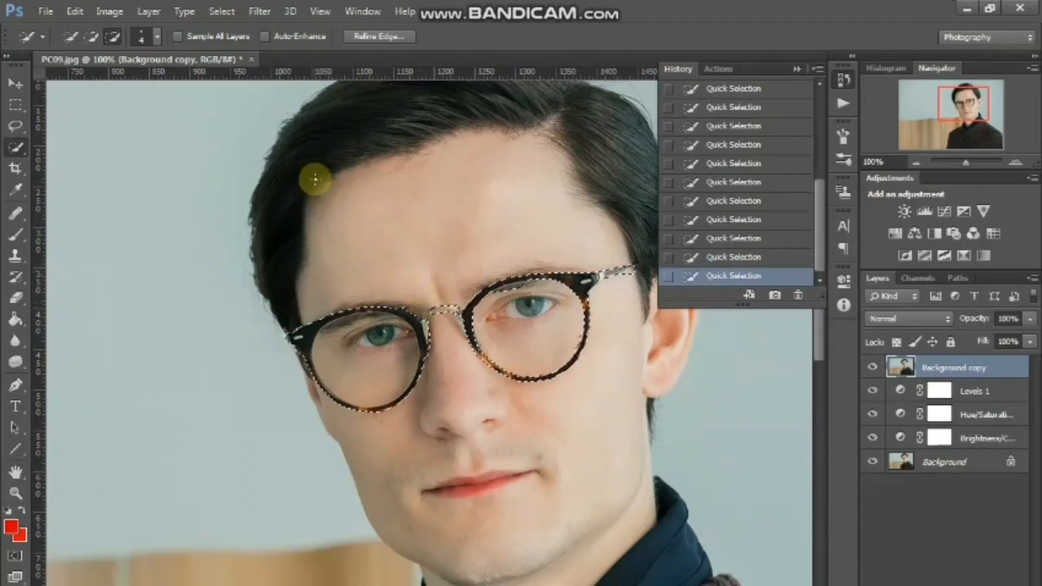
pyautogui.click(439, 286)
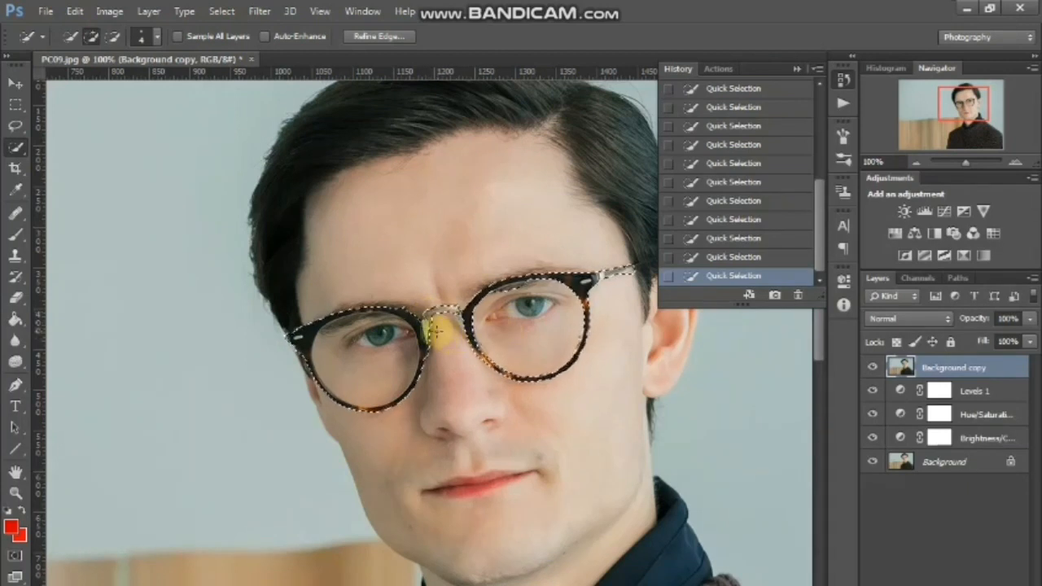
pyautogui.click(113, 35)
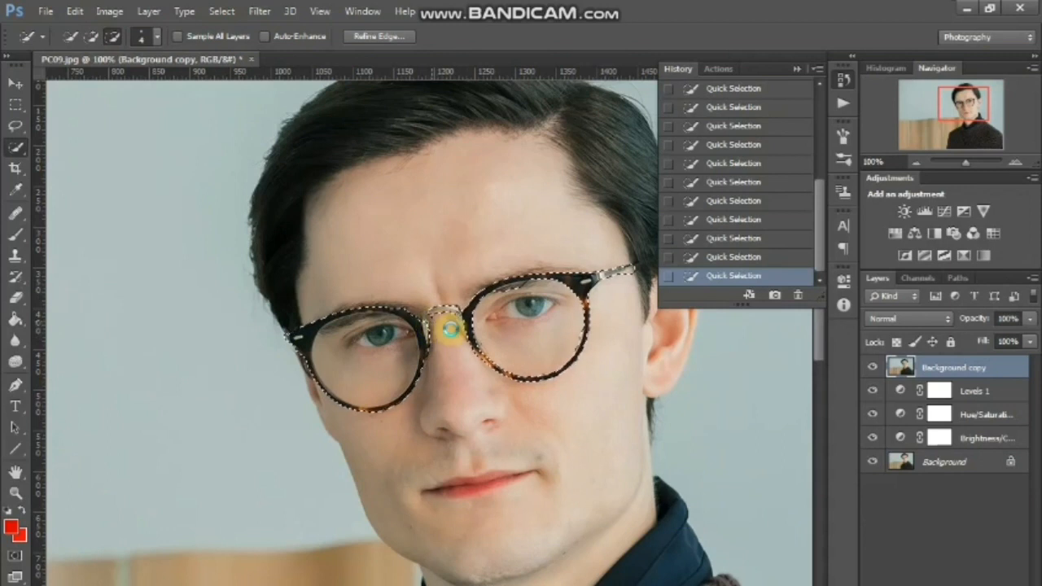
pyautogui.click(91, 36)
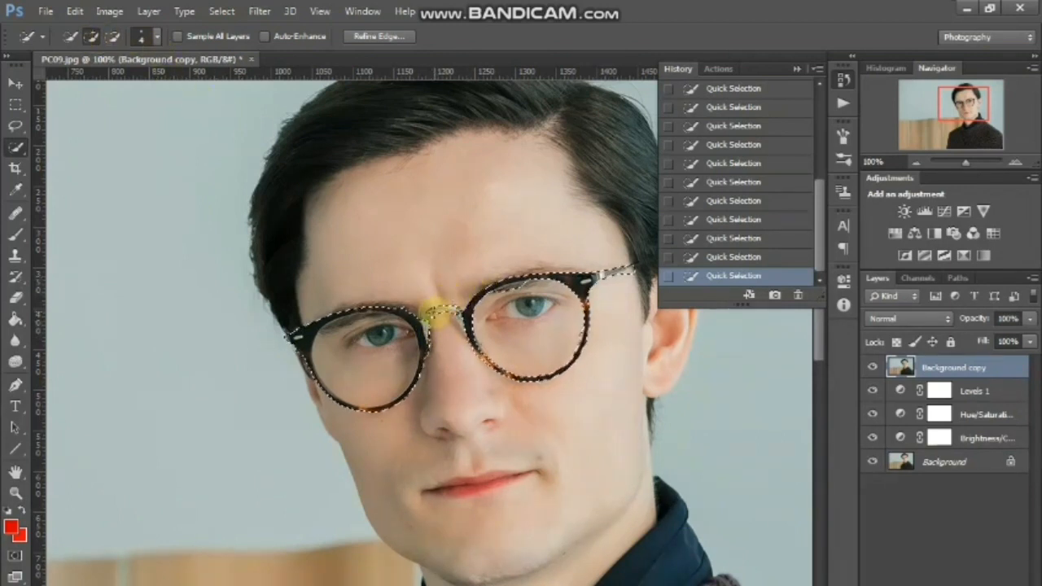
pyautogui.moveTo(424, 319)
pyautogui.mouseDown()
pyautogui.moveTo(473, 337)
pyautogui.moveTo(422, 322)
pyautogui.moveTo(434, 358)
pyautogui.mouseUp()
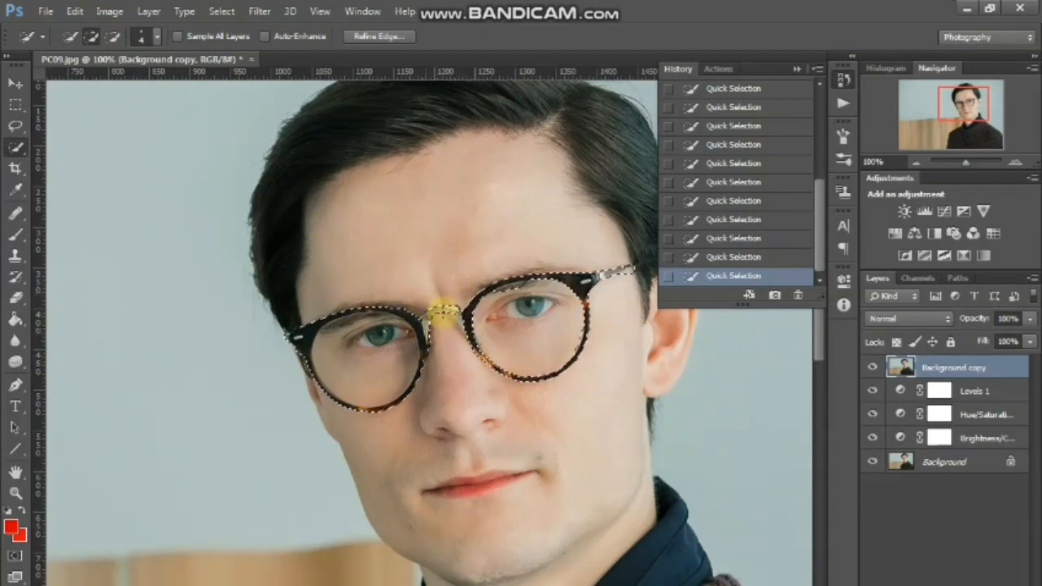
pyautogui.moveTo(467, 322); pyautogui.dragTo(462, 319)
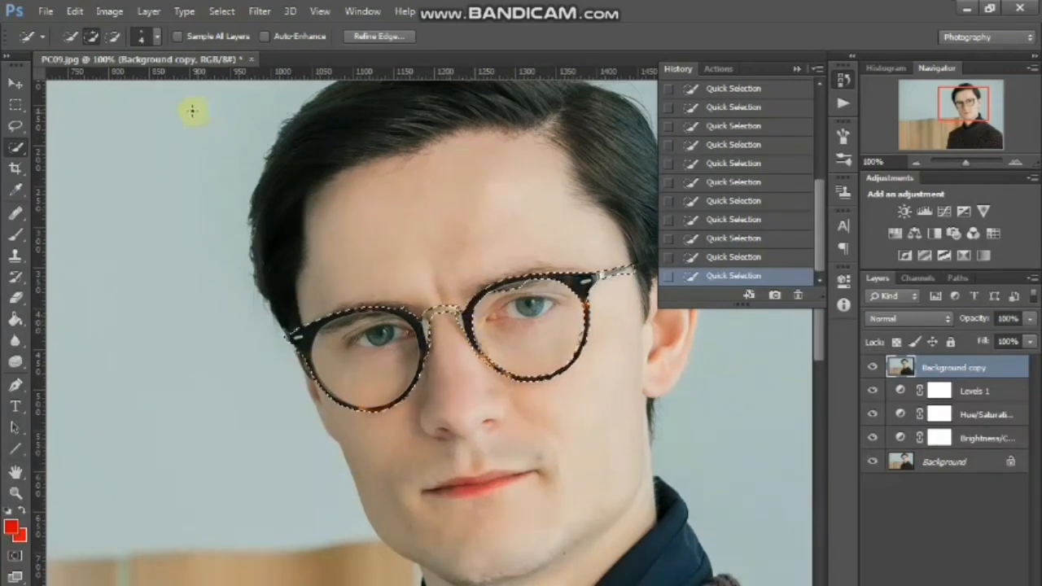
# Refine the glasses selection by subtracting skin beneath the nose bridge and adding the far end of the temple arm
pyautogui.click(112, 36)
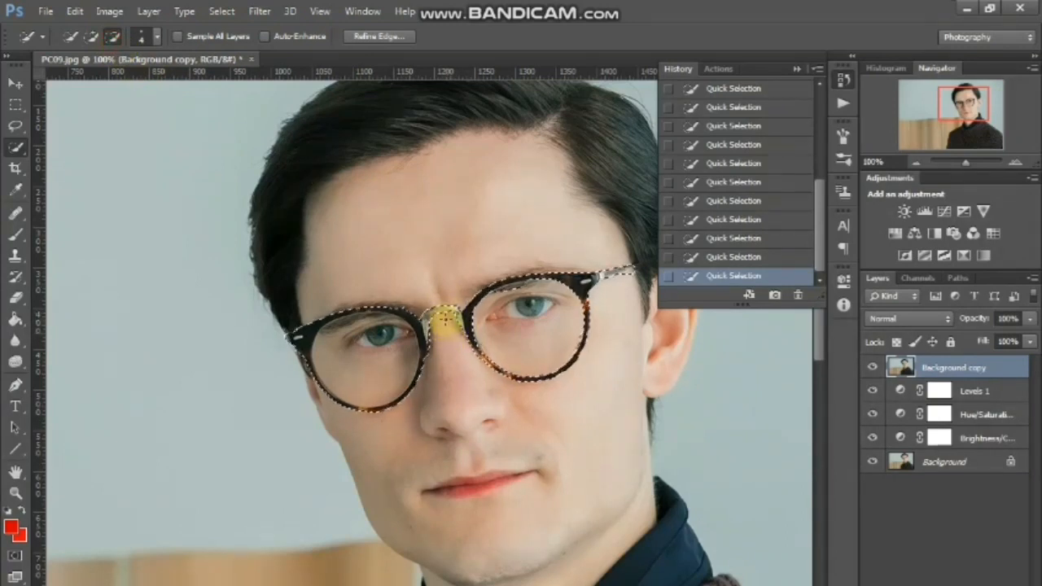
pyautogui.click(91, 36)
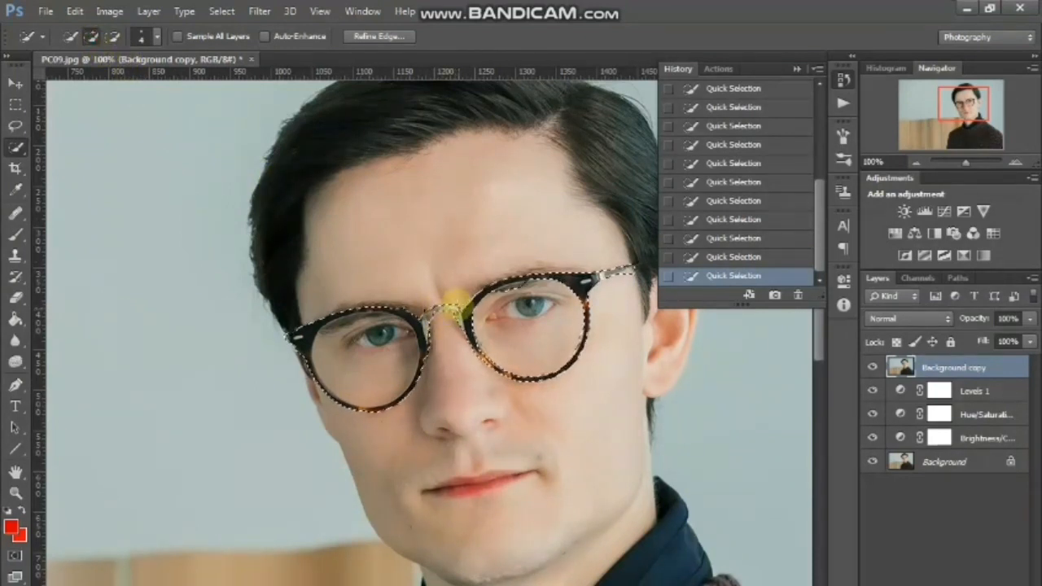
pyautogui.click(112, 35)
pyautogui.click(439, 323)
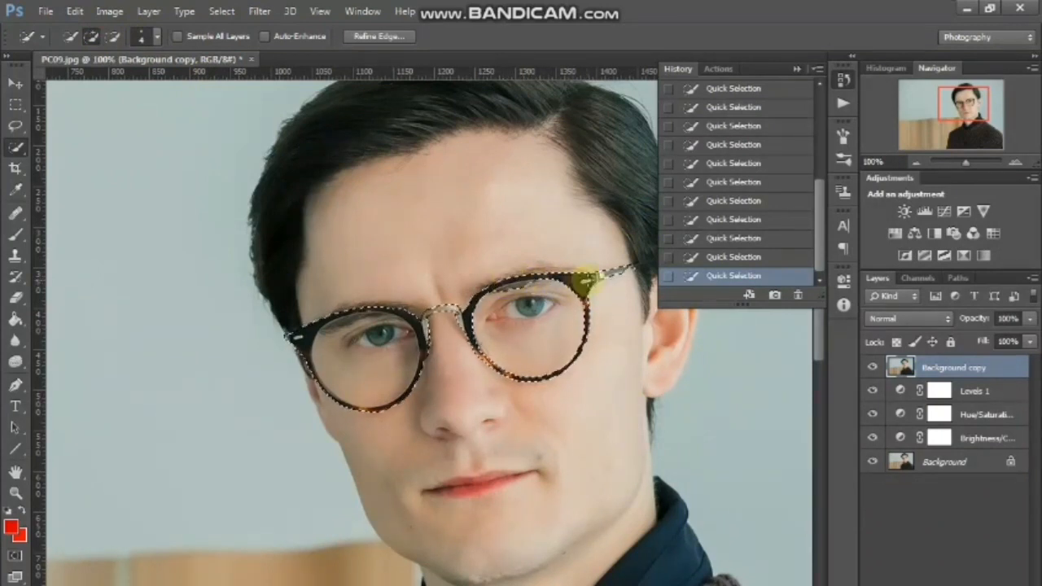
pyautogui.click(629, 267)
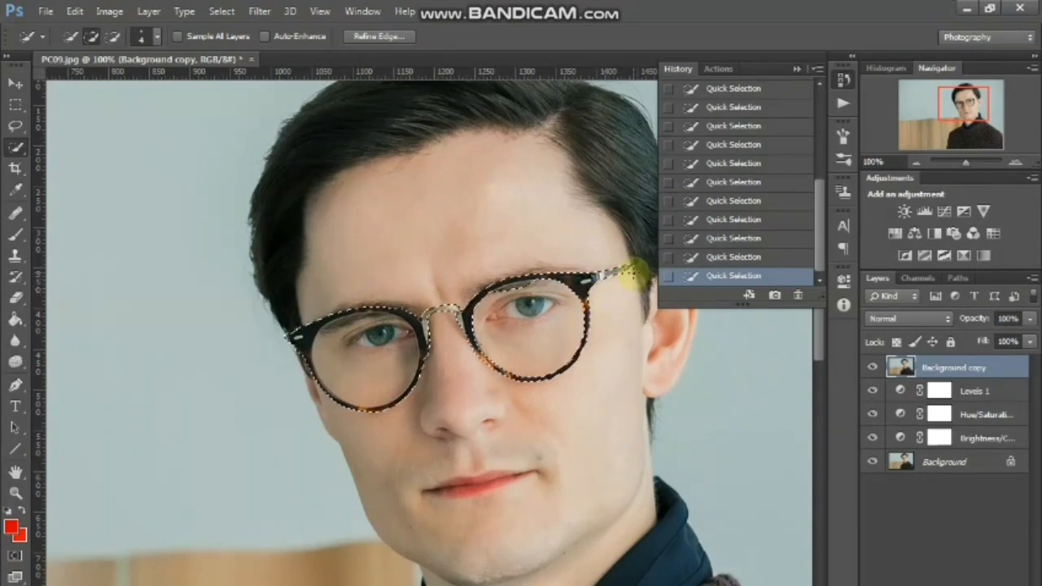
# Discard the latest selection stroke from the history and add the upper rim of the lens farther from the visible ear
pyautogui.click(113, 36)
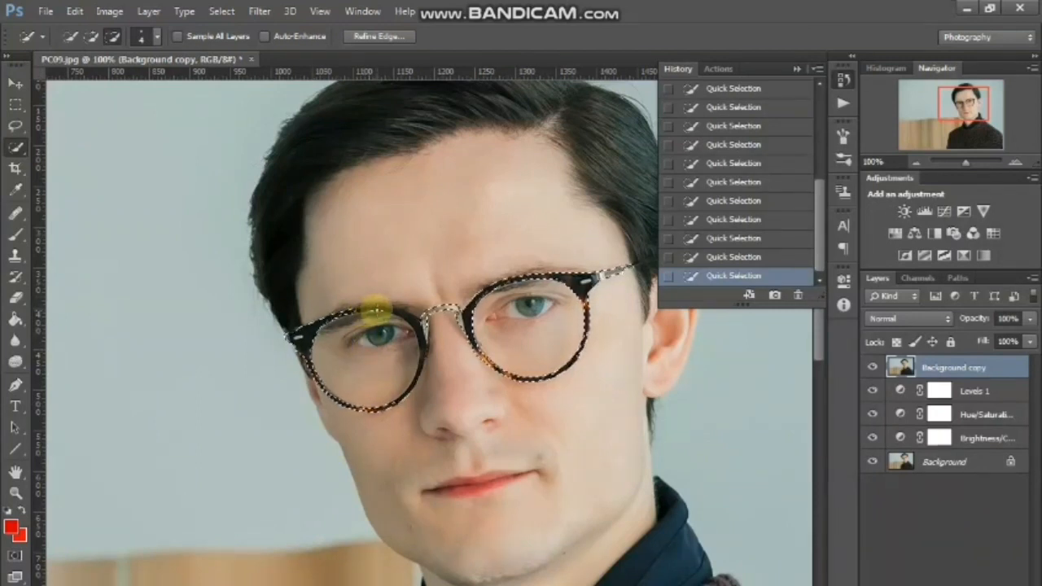
pyautogui.click(798, 296)
pyautogui.press('Return')
pyautogui.click(88, 31)
pyautogui.click(364, 312)
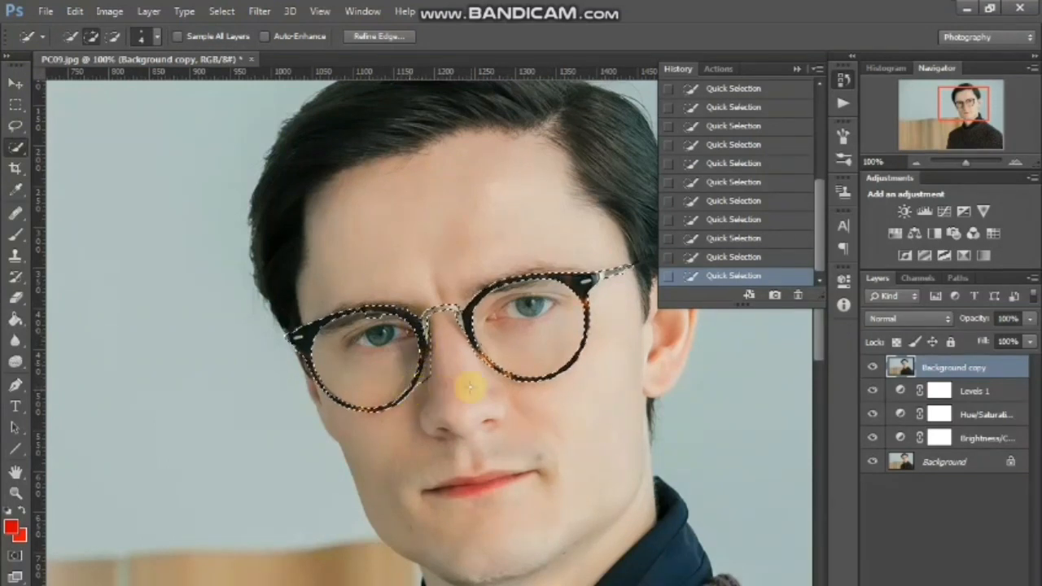
# Subtract the area just inside that upper rim, and add the outer rim edge of the lens nearest the visible ear
pyautogui.click(113, 35)
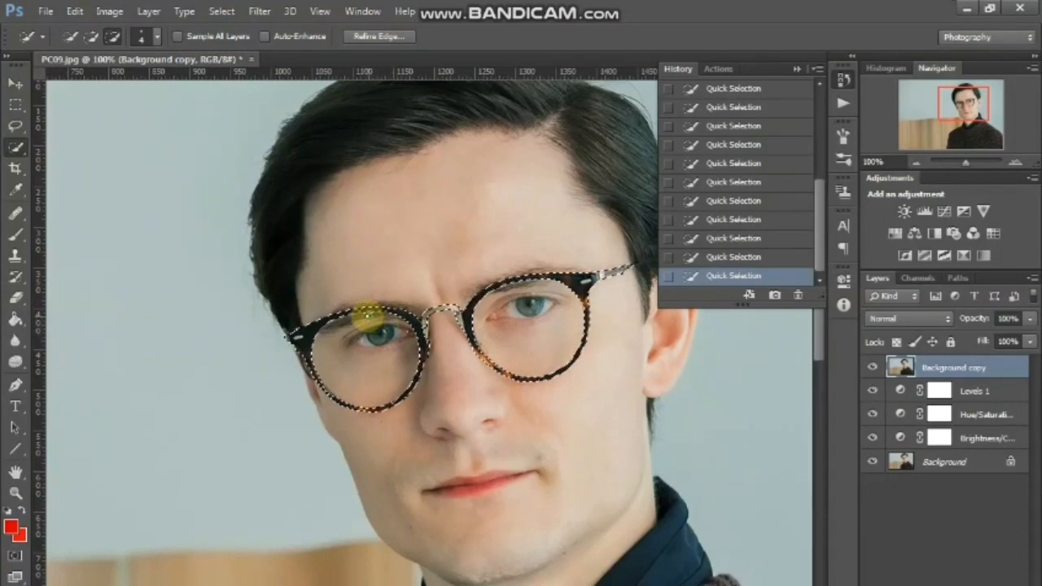
pyautogui.click(382, 319)
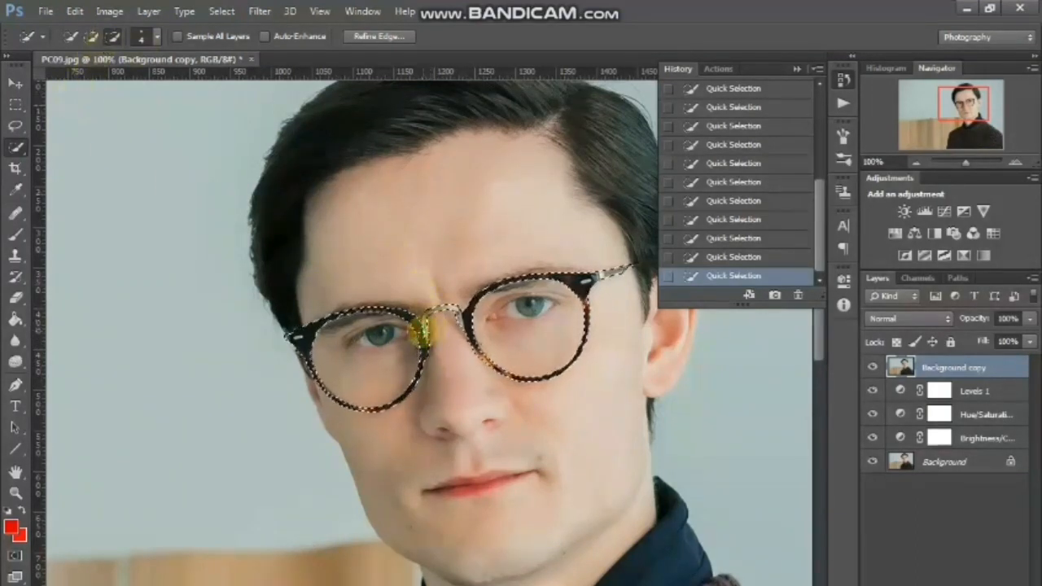
pyautogui.click(92, 36)
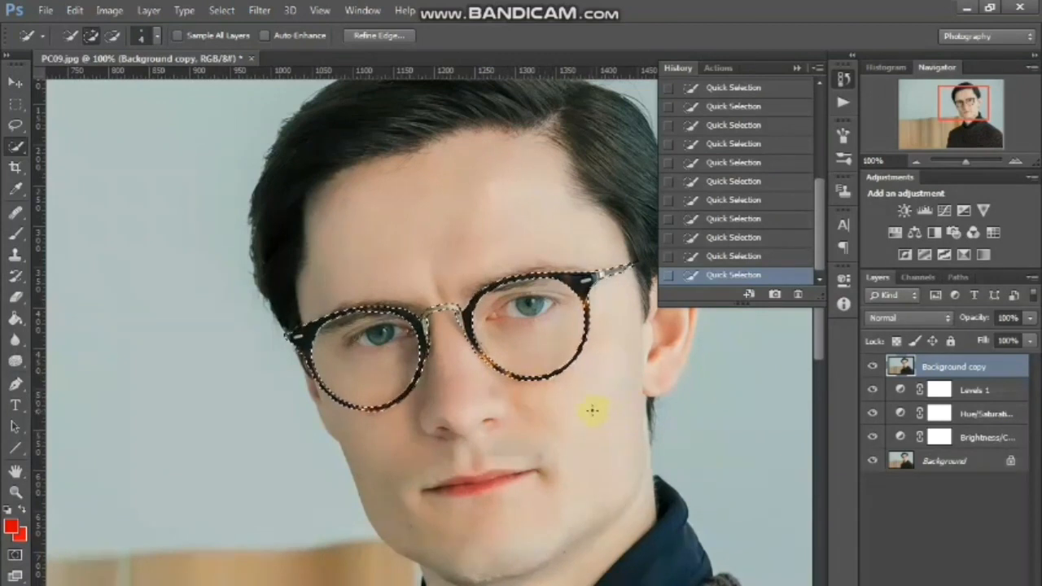
pyautogui.moveTo(574, 340); pyautogui.dragTo(584, 335)
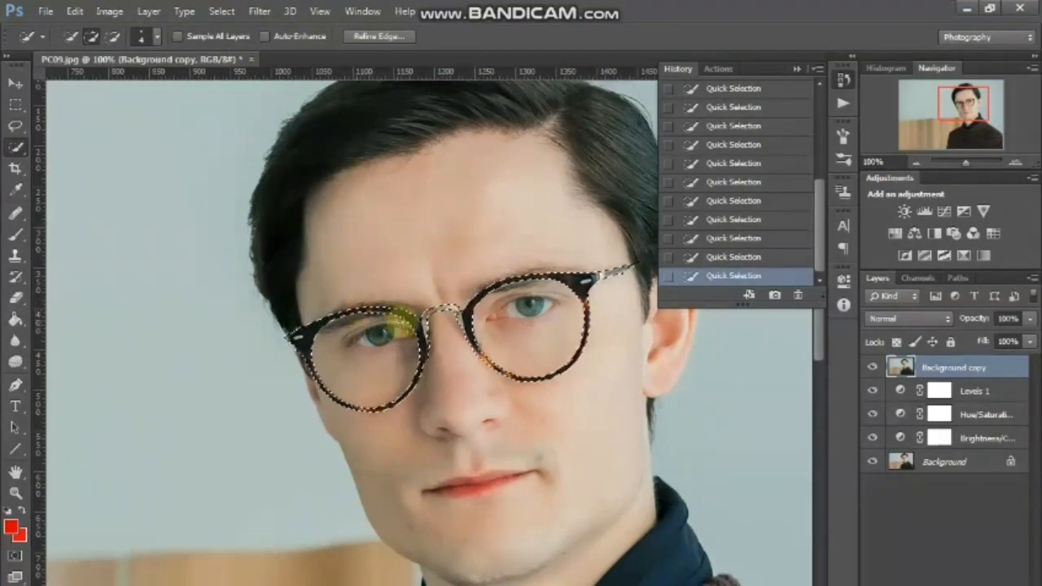
# Mask the background copy with the glasses selection and fit the whole image in view
pyautogui.click(796, 72)
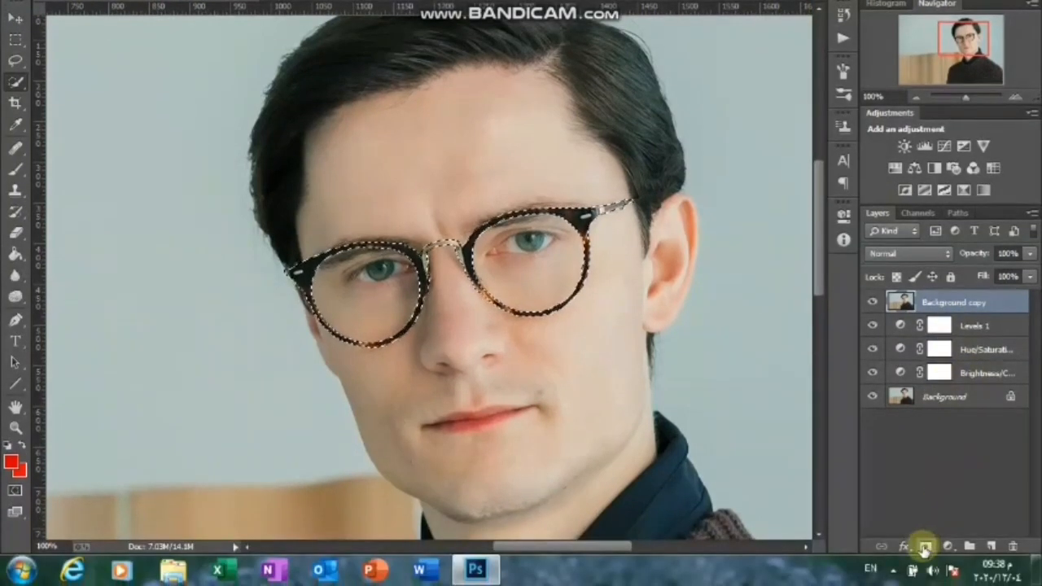
pyautogui.click(928, 547)
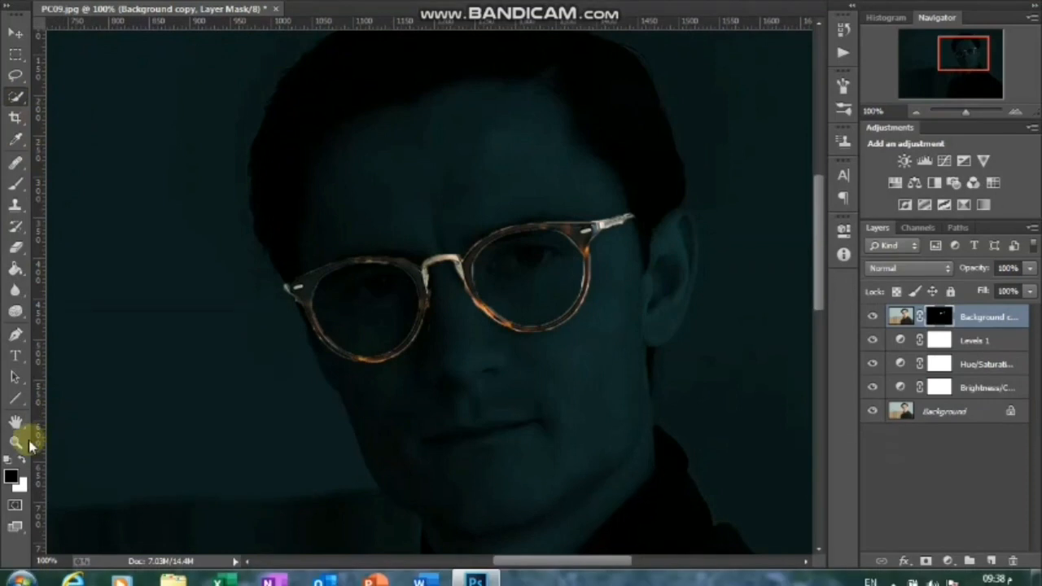
pyautogui.click(14, 493)
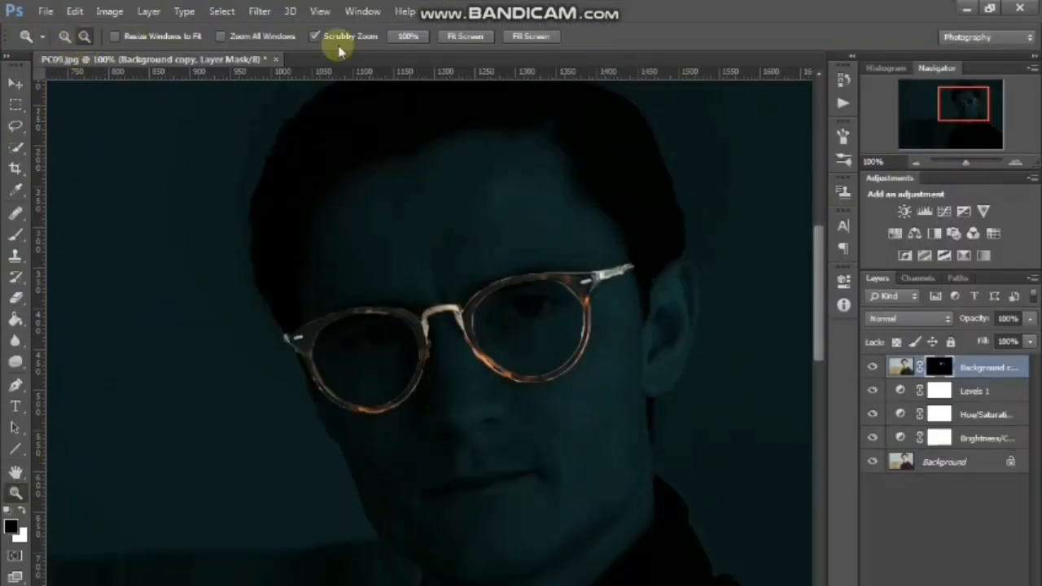
pyautogui.click(465, 35)
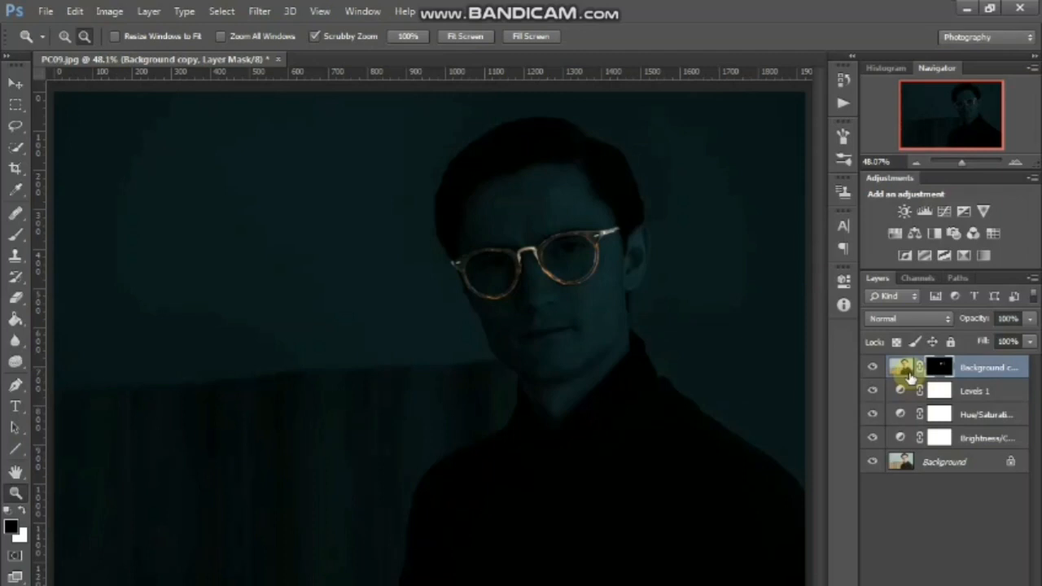
# Invert the colours of the masked background copy's image, leaving its layer mask out of the adjustment
pyautogui.click(905, 370)
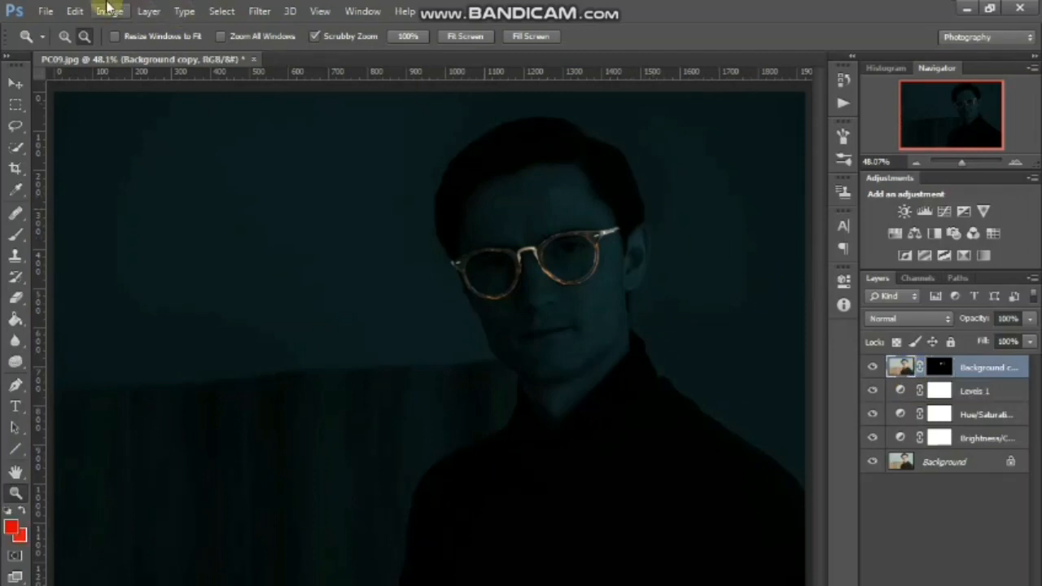
pyautogui.click(259, 11)
pyautogui.moveTo(146, 15)
pyautogui.moveTo(110, 11)
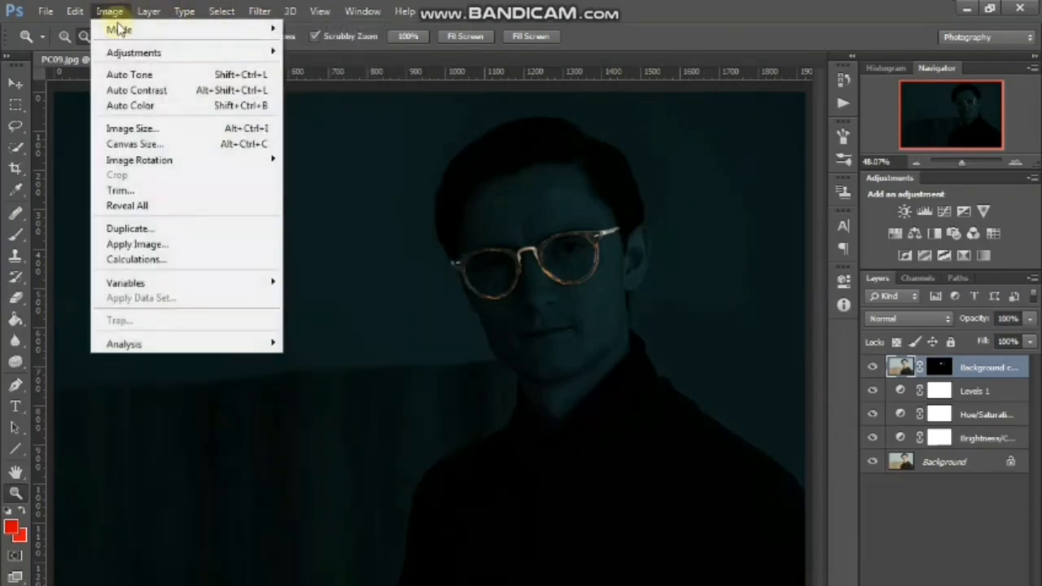
pyautogui.moveTo(137, 55)
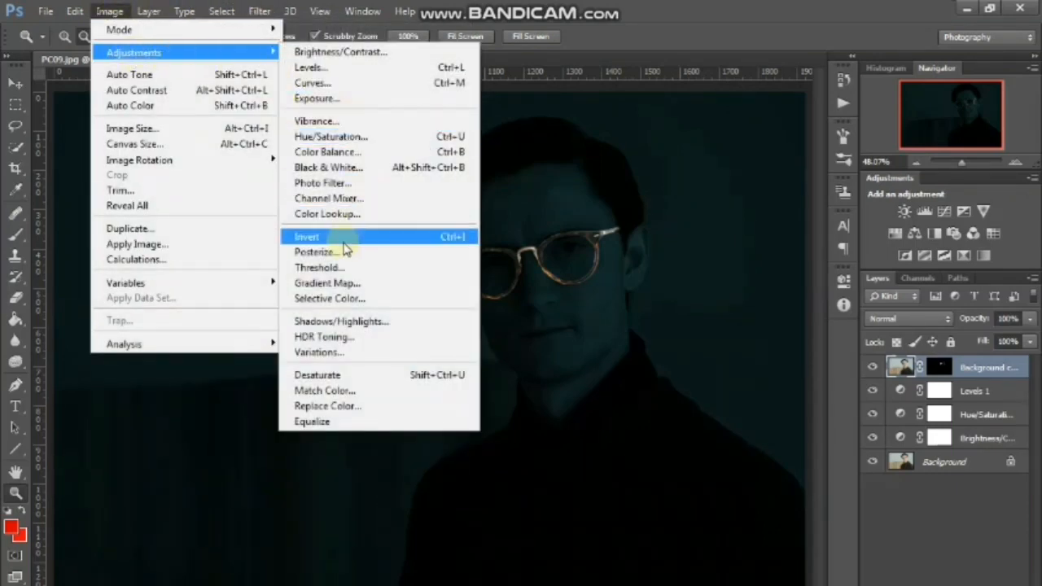
pyautogui.click(342, 236)
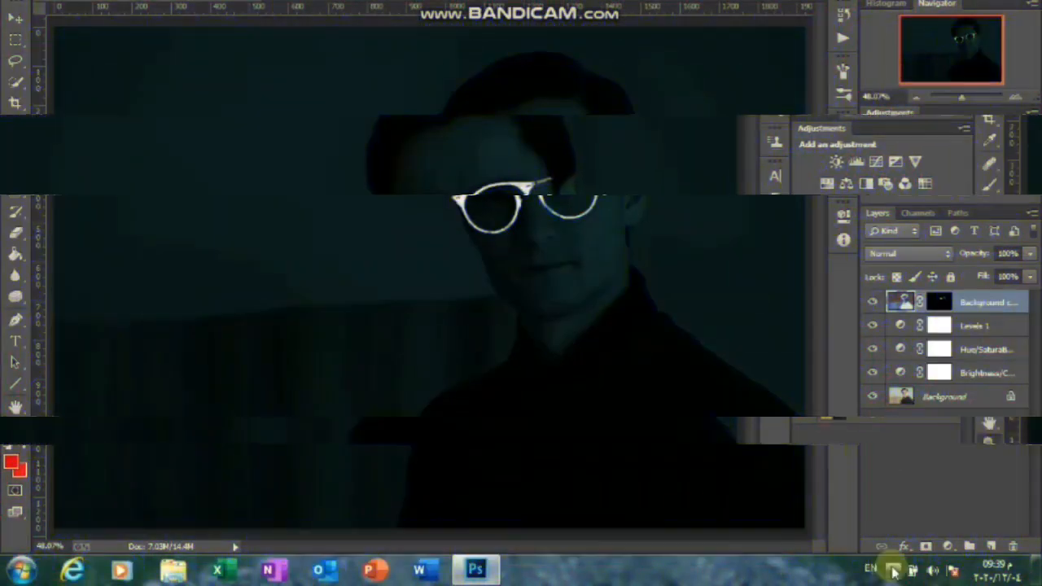
pyautogui.click(891, 567)
pyautogui.click(918, 490)
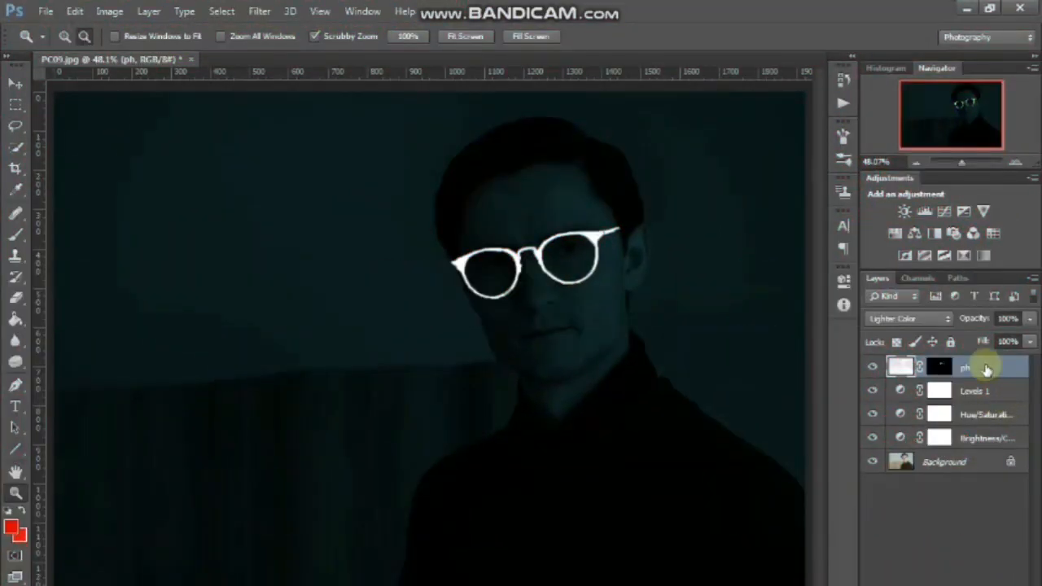
# Convert the ph layer to a smart object and apply a Gaussian Blur with a radius of 4.7 pixels
pyautogui.rightClick(981, 366)
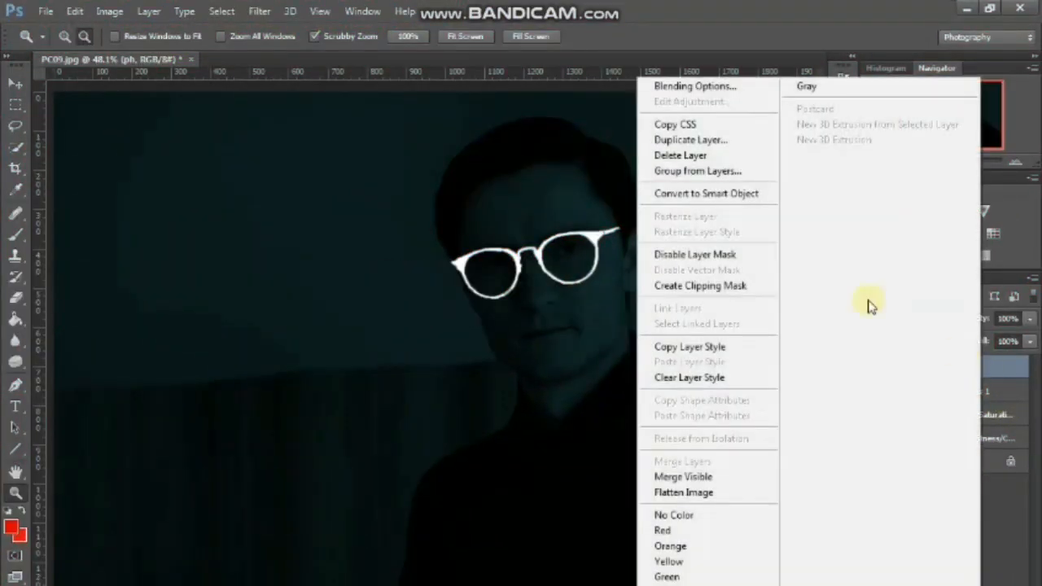
pyautogui.click(744, 196)
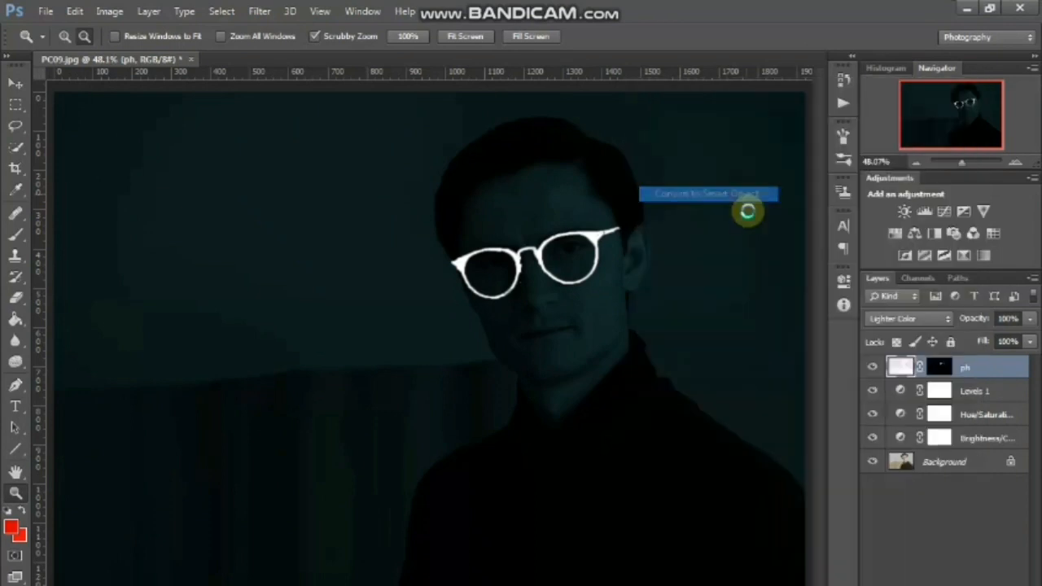
pyautogui.click(235, 13)
pyautogui.moveTo(259, 12)
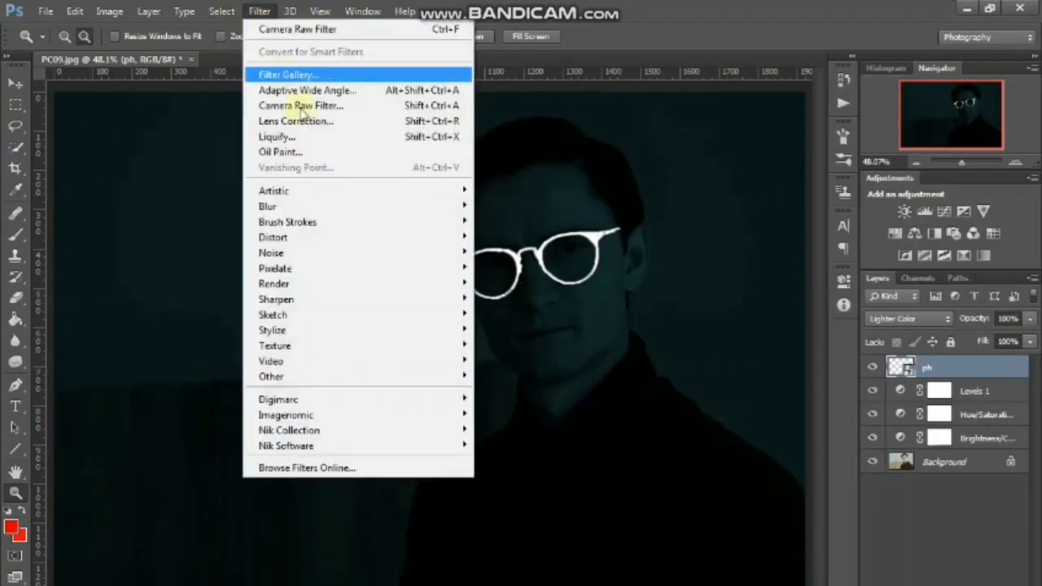
pyautogui.moveTo(321, 209)
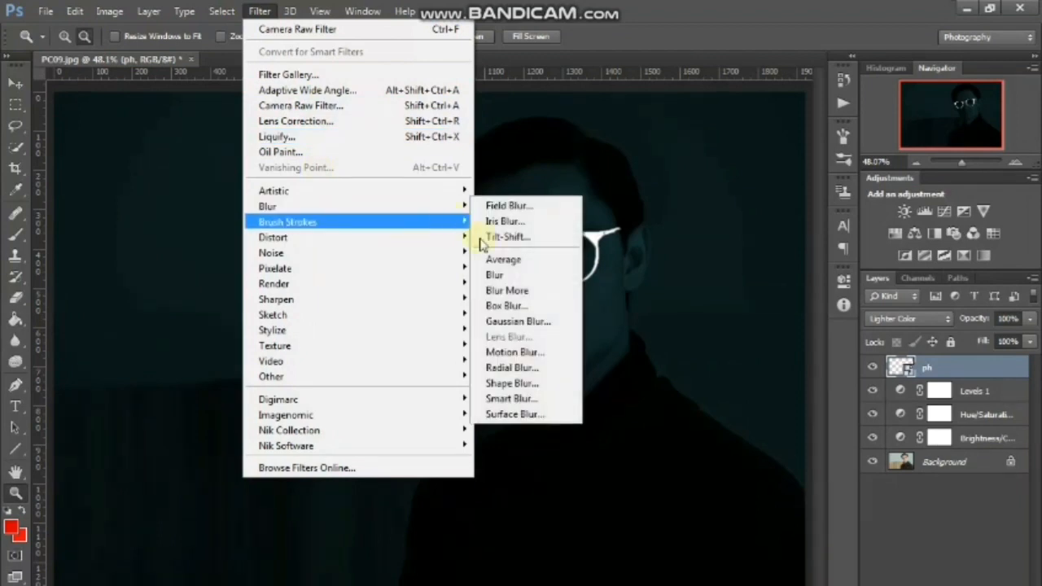
pyautogui.click(525, 323)
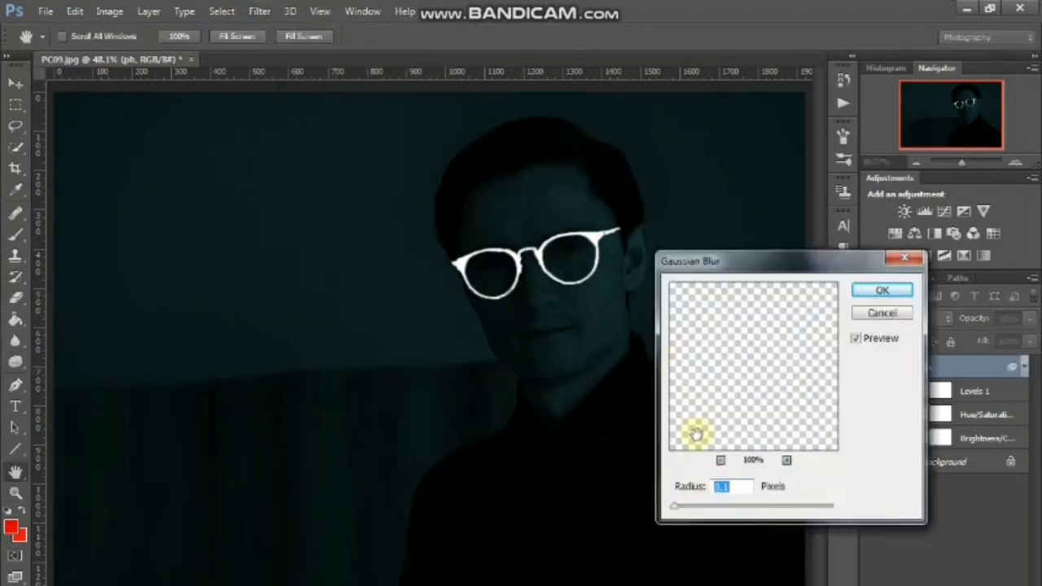
pyautogui.moveTo(699, 446); pyautogui.dragTo(710, 446)
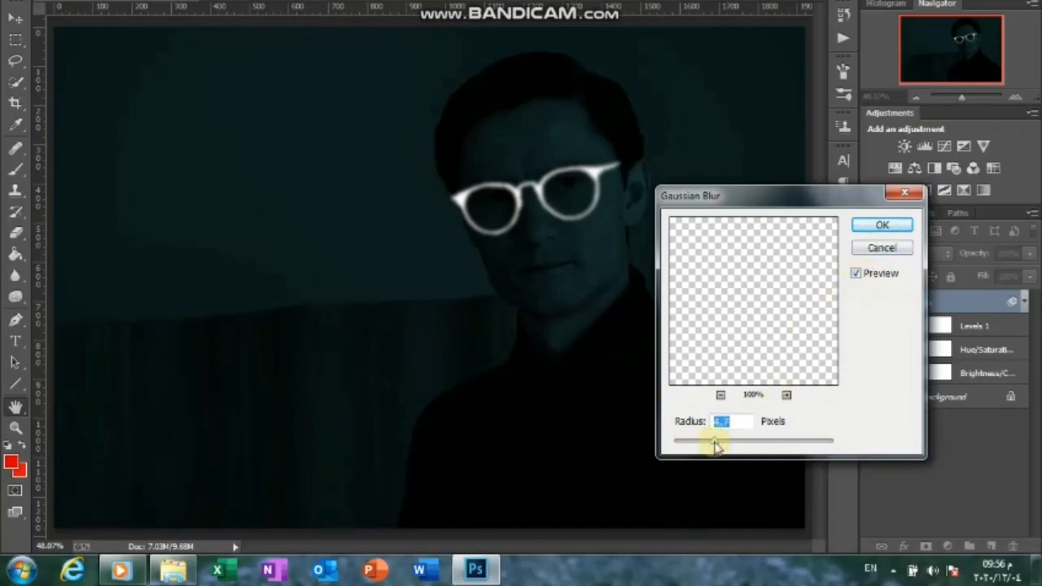
pyautogui.click(894, 228)
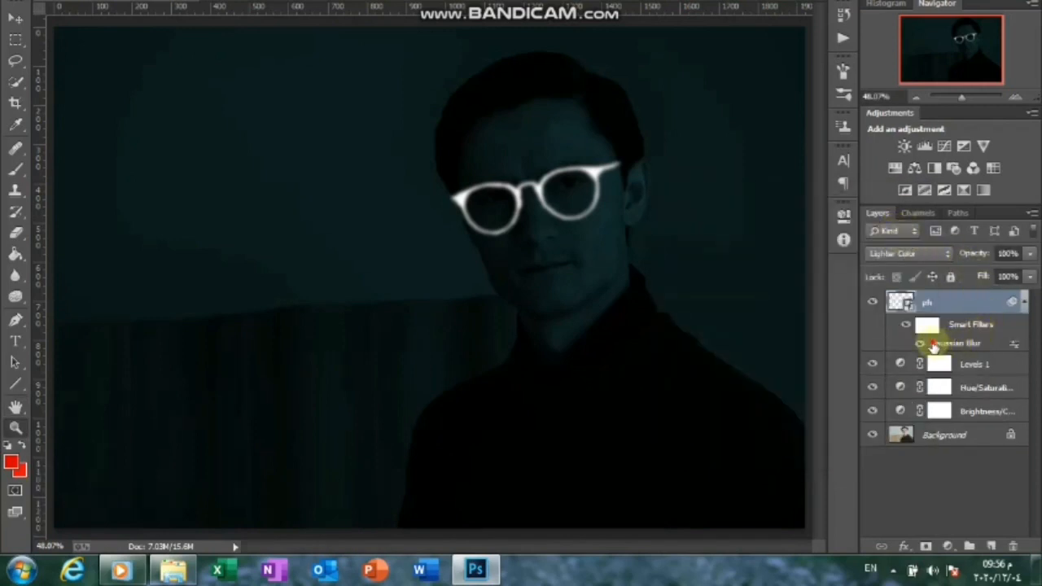
# Compare the image with and without the Gaussian Blur smart filter and the Levels 1 adjustment layer
pyautogui.click(920, 343)
pyautogui.click(921, 343)
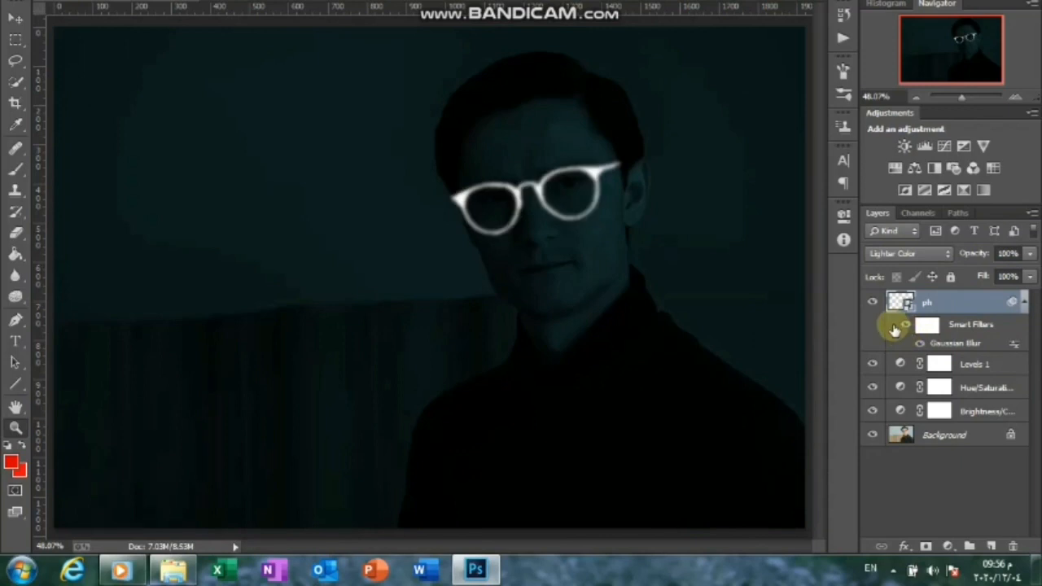
pyautogui.click(872, 364)
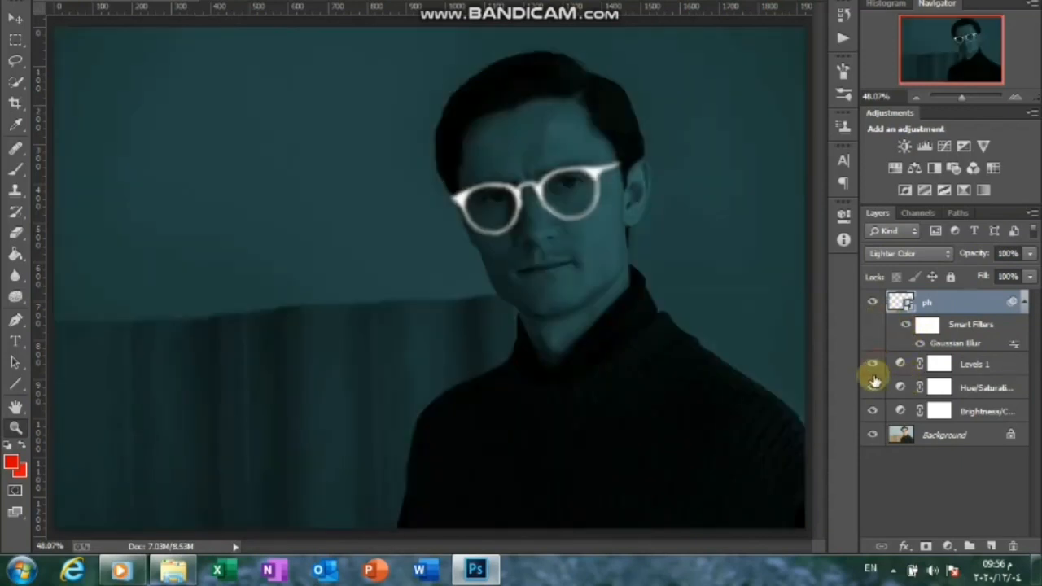
pyautogui.click(873, 380)
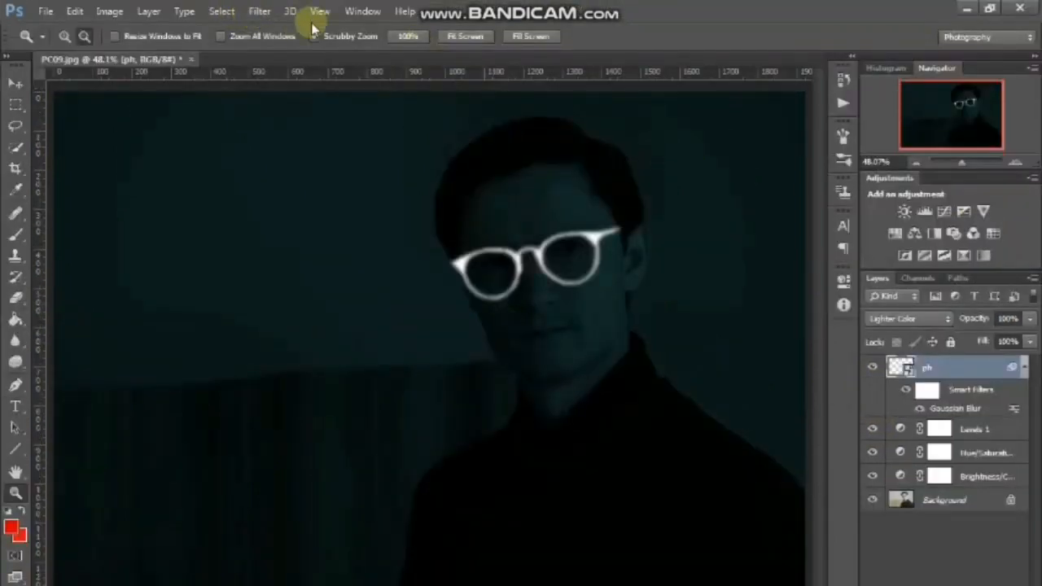
# Apply a Camera Raw Filter to the ph layer with a Highlight Priority post-crop vignette amount of -77
pyautogui.click(259, 12)
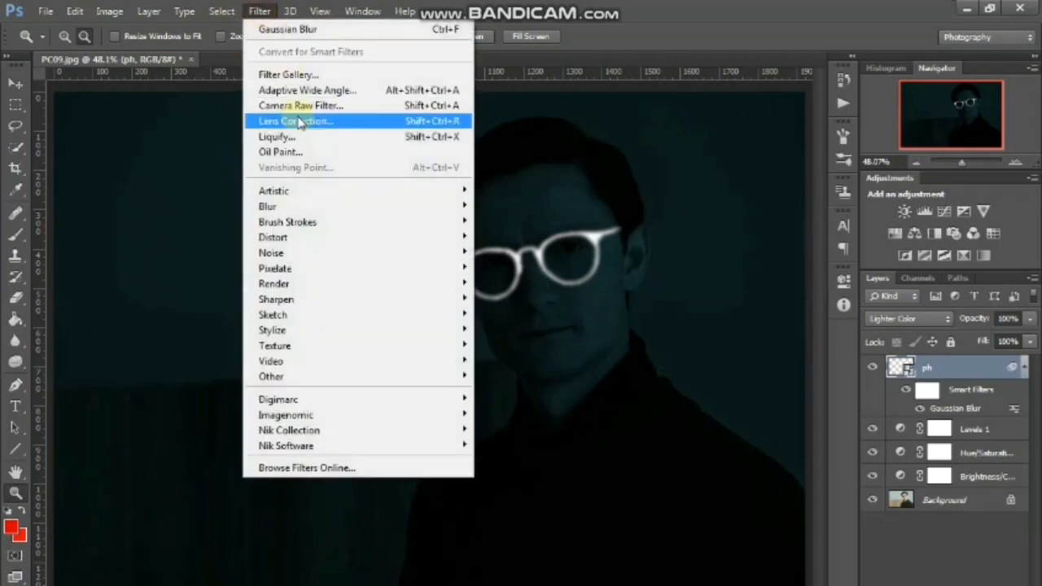
pyautogui.click(316, 107)
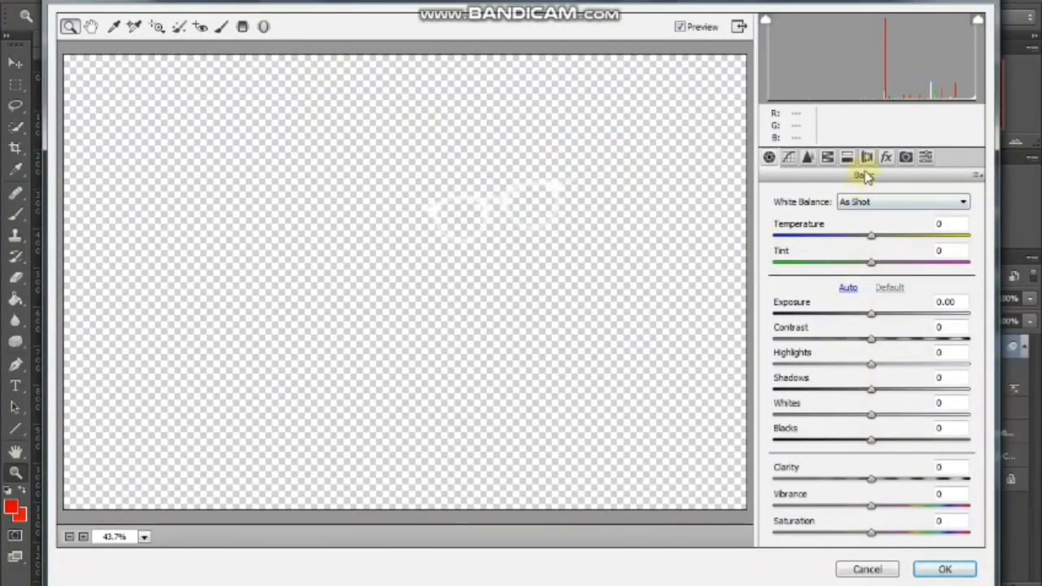
pyautogui.click(887, 160)
pyautogui.moveTo(865, 362); pyautogui.dragTo(820, 371)
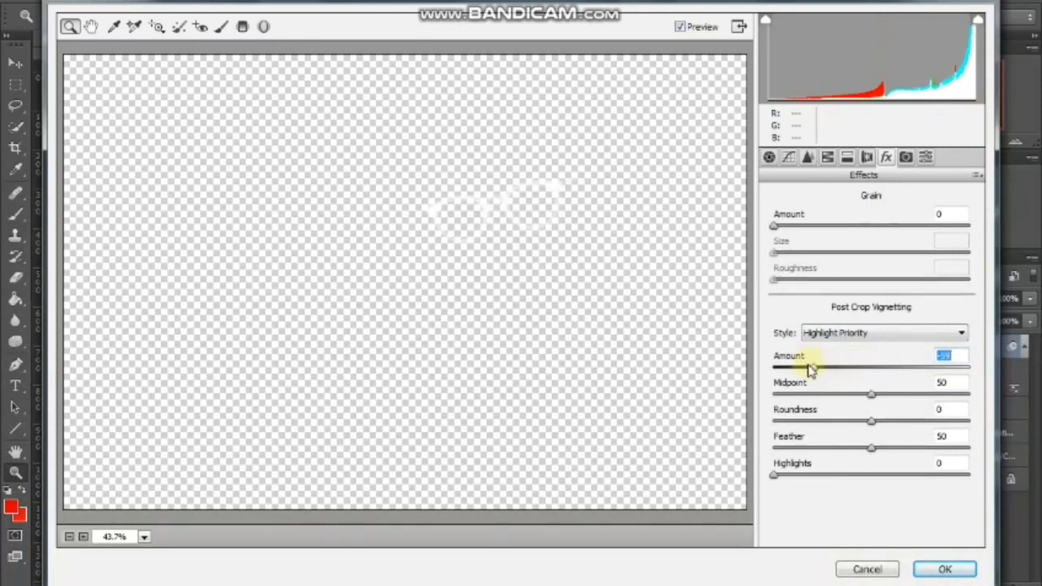
pyautogui.moveTo(807, 371); pyautogui.dragTo(796, 389)
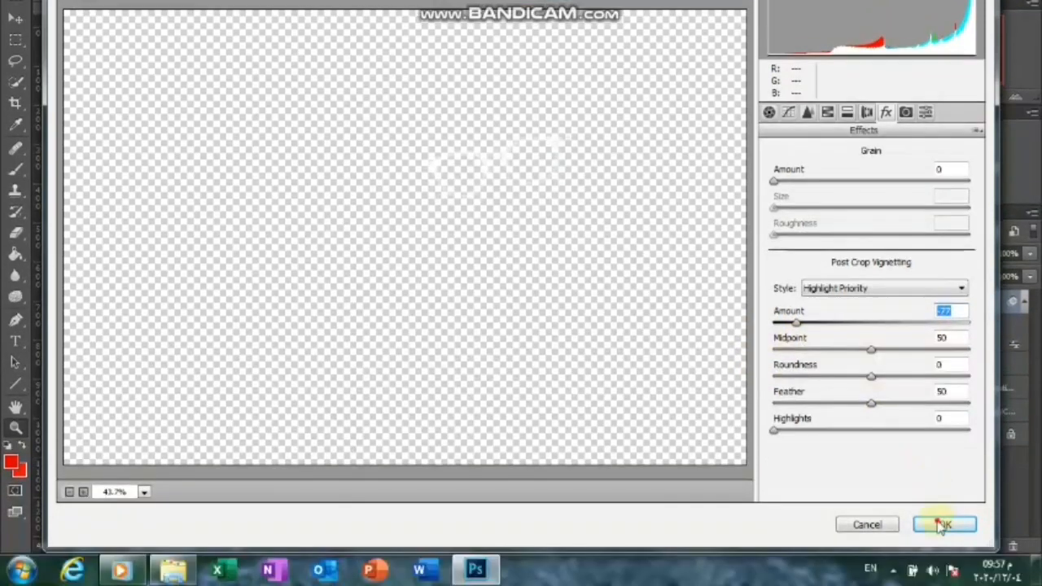
pyautogui.click(944, 569)
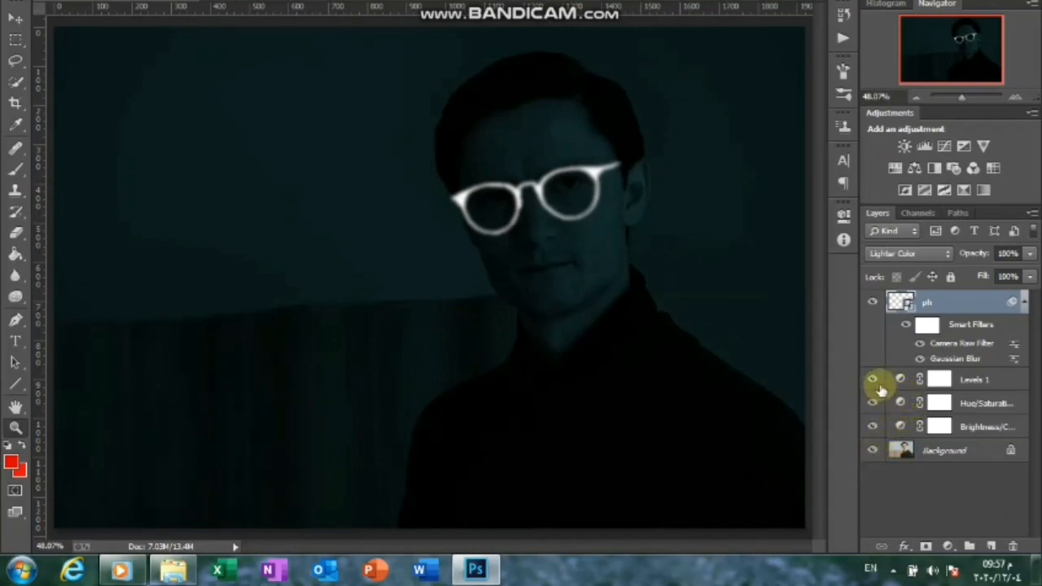
# Add a Brightness/Contrast adjustment layer above the ph layer with brightness 60 and contrast 100
pyautogui.click(944, 453)
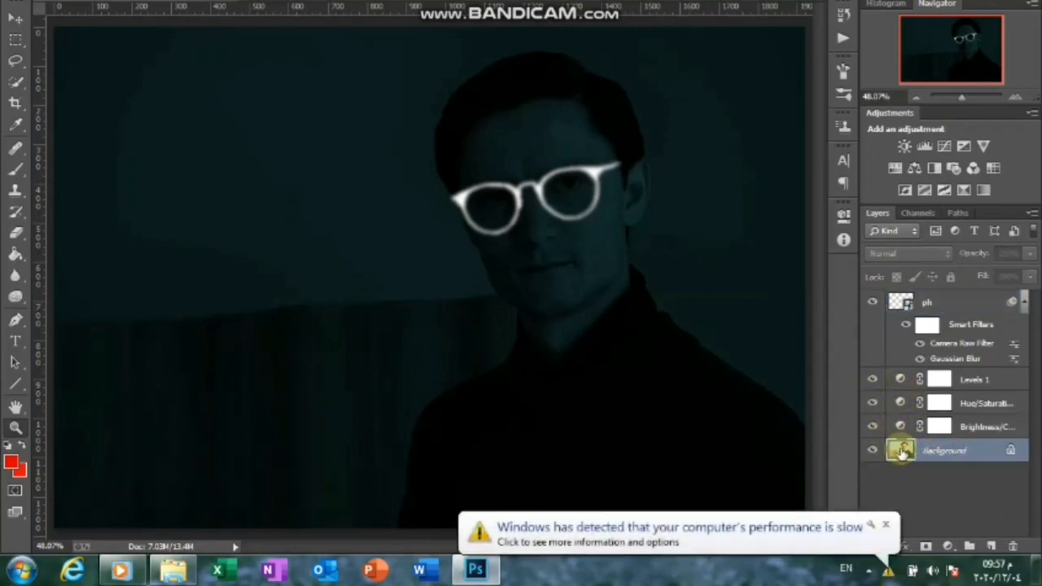
pyautogui.click(895, 303)
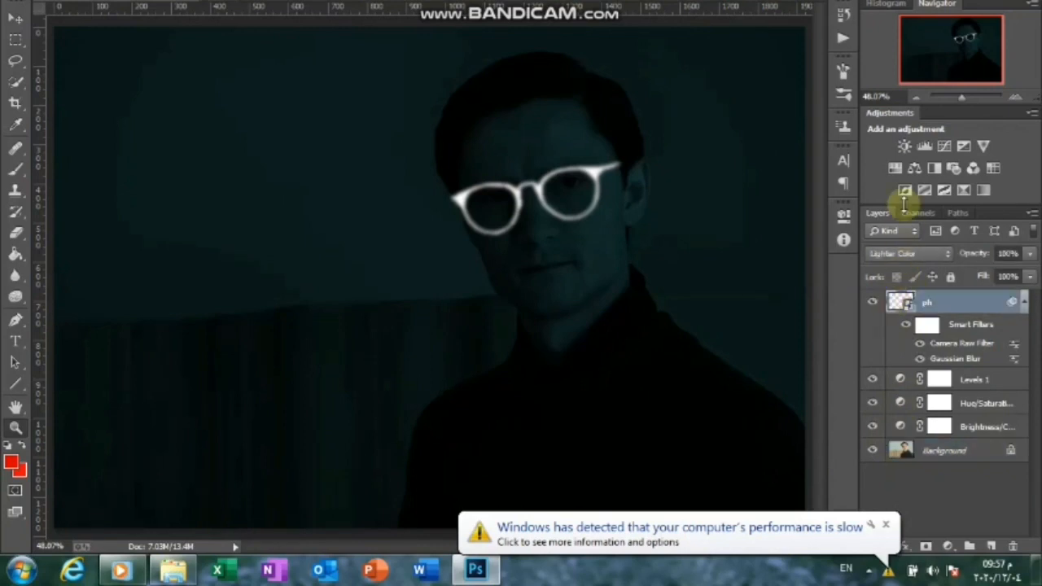
pyautogui.click(906, 150)
pyautogui.moveTo(734, 331); pyautogui.dragTo(802, 337)
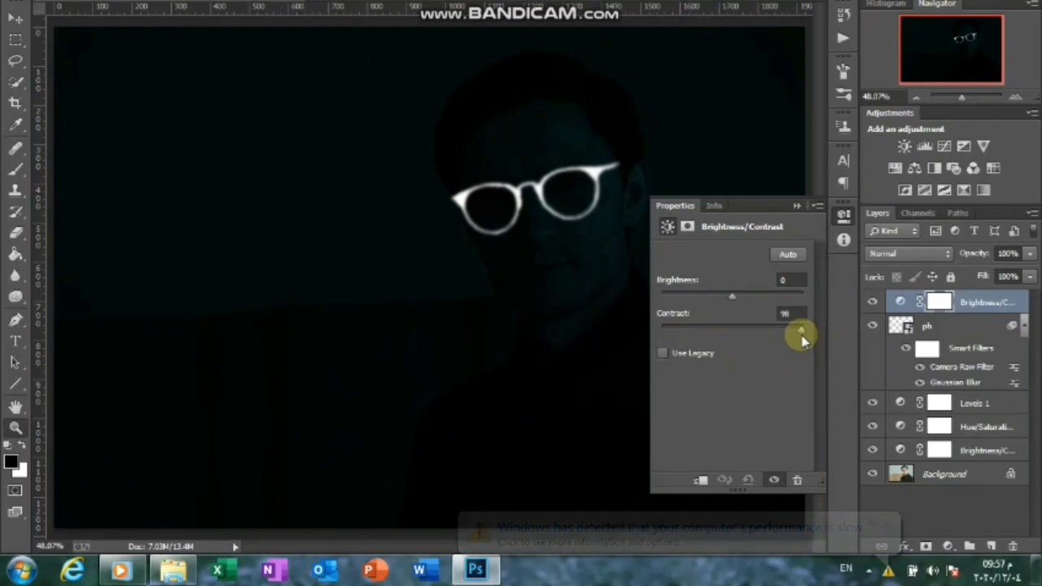
pyautogui.moveTo(734, 301); pyautogui.dragTo(825, 328)
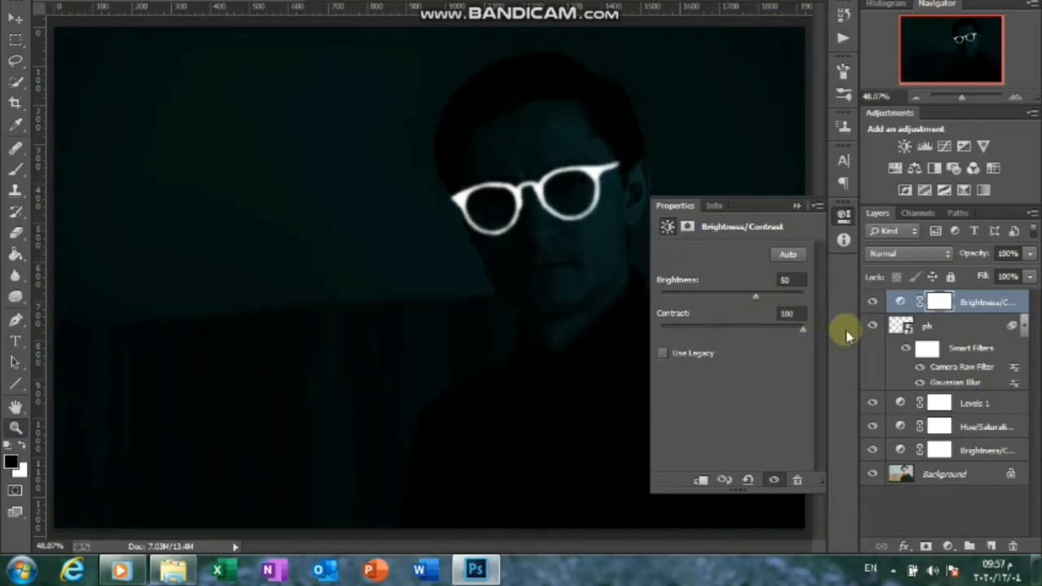
pyautogui.moveTo(756, 301); pyautogui.dragTo(763, 297)
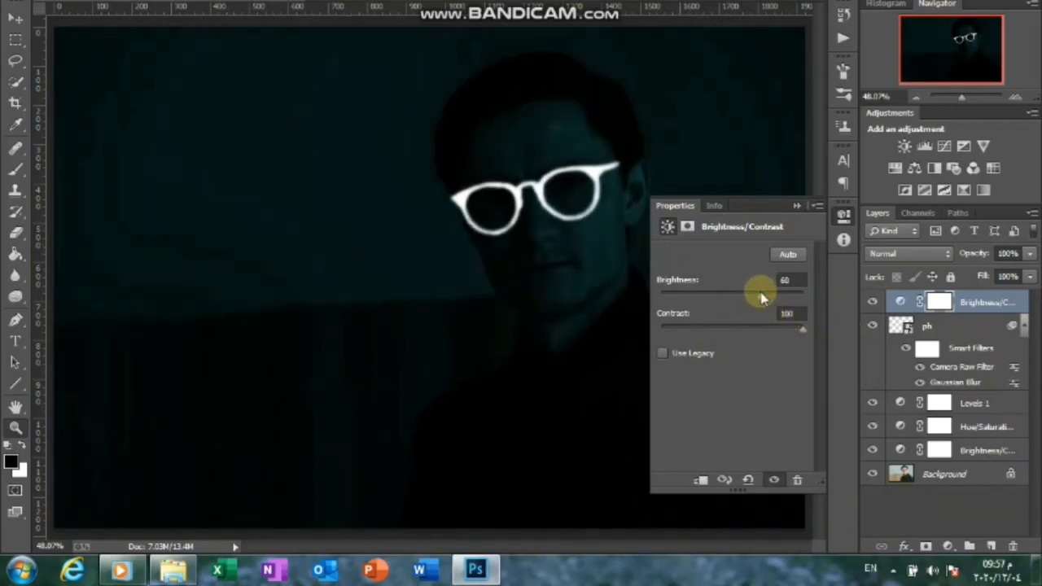
pyautogui.click(796, 206)
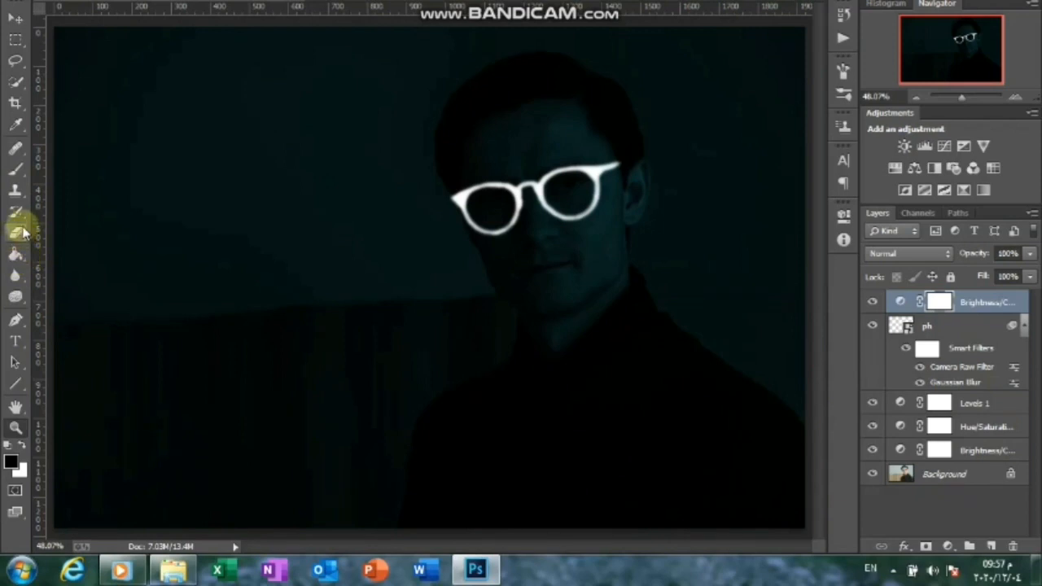
# Brighten the cheek beside the glasses and the forehead on the Background layer with the Dodge tool
pyautogui.click(23, 304)
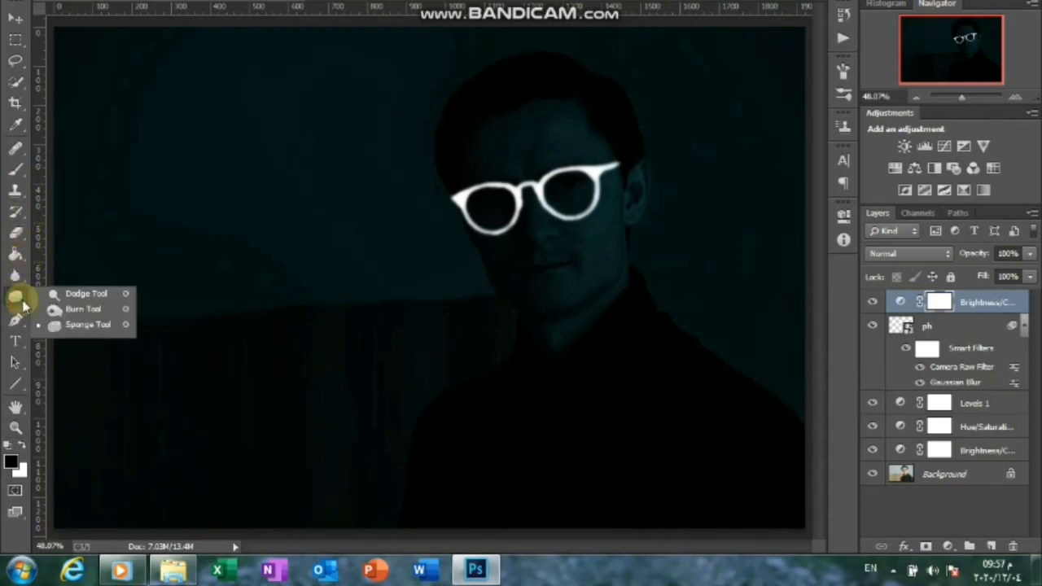
pyautogui.click(81, 293)
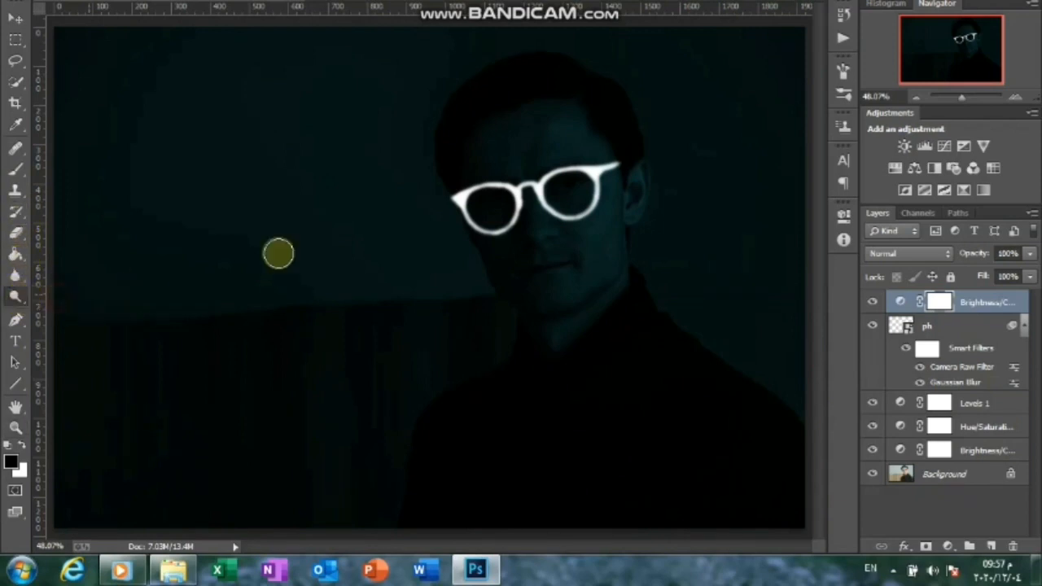
pyautogui.click(899, 302)
pyautogui.click(568, 214)
pyautogui.click(561, 185)
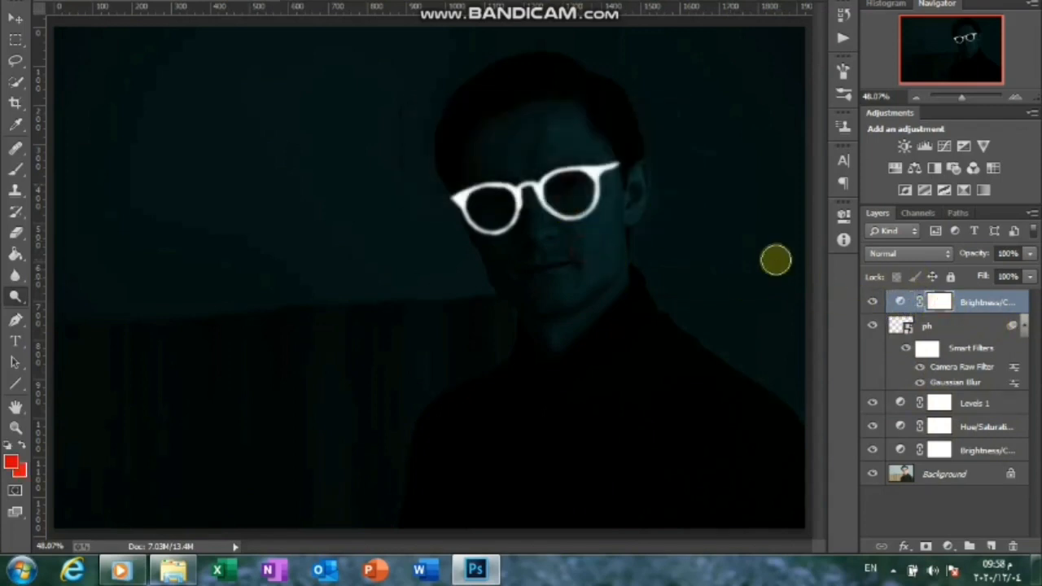
pyautogui.click(947, 477)
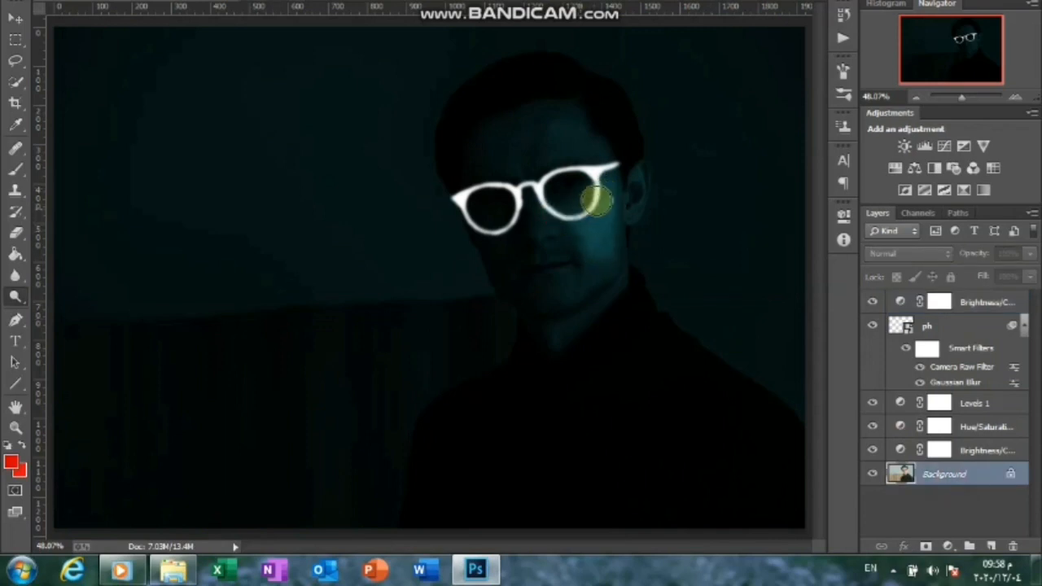
pyautogui.moveTo(619, 200)
pyautogui.mouseDown()
pyautogui.moveTo(581, 292)
pyautogui.moveTo(612, 201)
pyautogui.moveTo(591, 228)
pyautogui.moveTo(614, 188)
pyautogui.mouseUp()
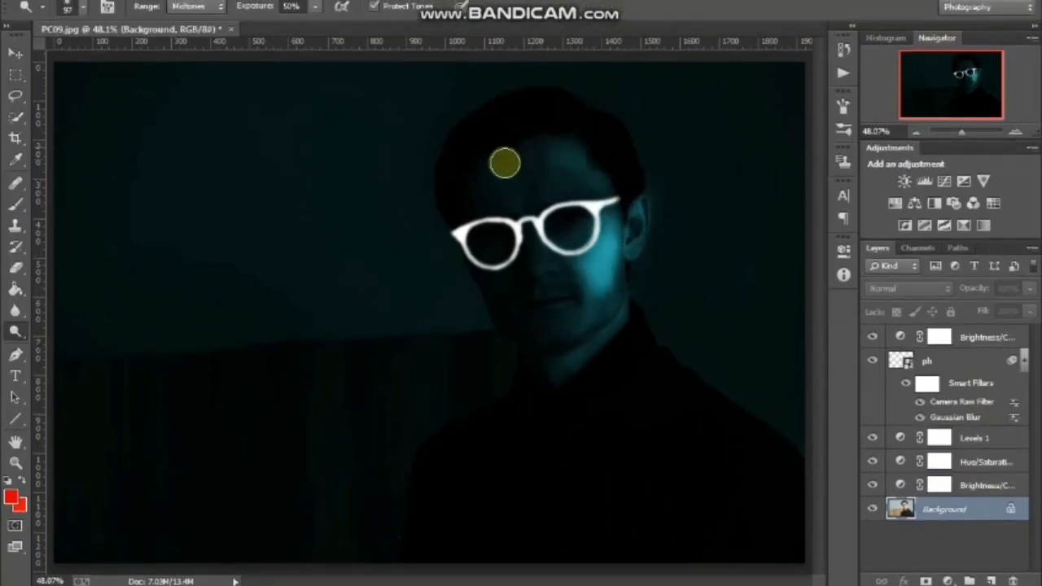
pyautogui.moveTo(478, 184)
pyautogui.mouseDown()
pyautogui.moveTo(571, 166)
pyautogui.moveTo(595, 171)
pyautogui.moveTo(507, 205)
pyautogui.moveTo(602, 194)
pyautogui.moveTo(495, 209)
pyautogui.mouseUp()
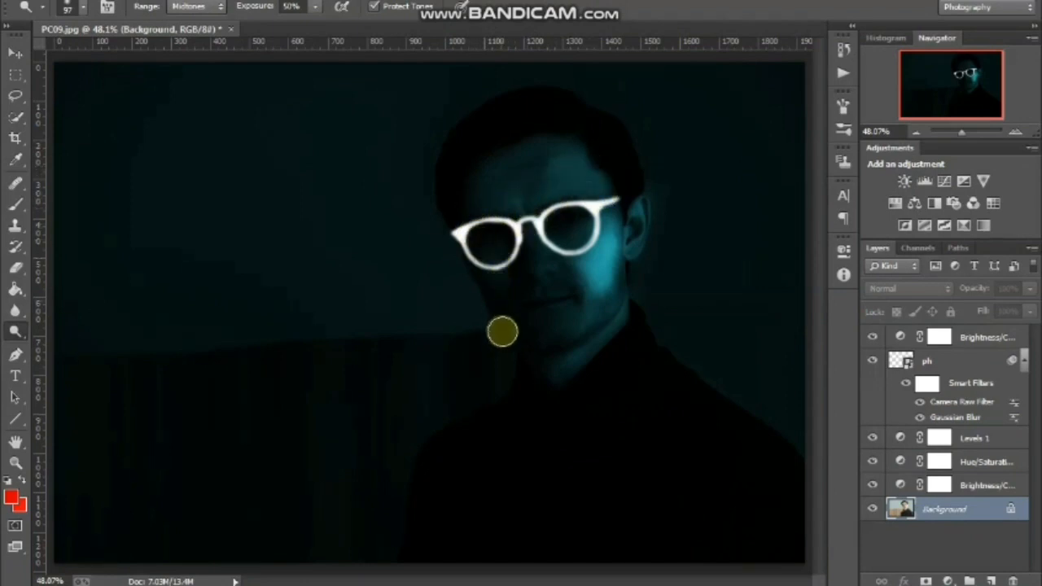
# Dodge the face and the backdrop along the outline of the head and shoulders to form a glowing rim
pyautogui.moveTo(562, 253)
pyautogui.mouseDown()
pyautogui.moveTo(544, 318)
pyautogui.moveTo(520, 246)
pyautogui.moveTo(560, 326)
pyautogui.moveTo(602, 300)
pyautogui.moveTo(583, 330)
pyautogui.moveTo(632, 291)
pyautogui.moveTo(569, 347)
pyautogui.moveTo(534, 345)
pyautogui.moveTo(505, 304)
pyautogui.moveTo(530, 353)
pyautogui.moveTo(434, 442)
pyautogui.mouseUp()
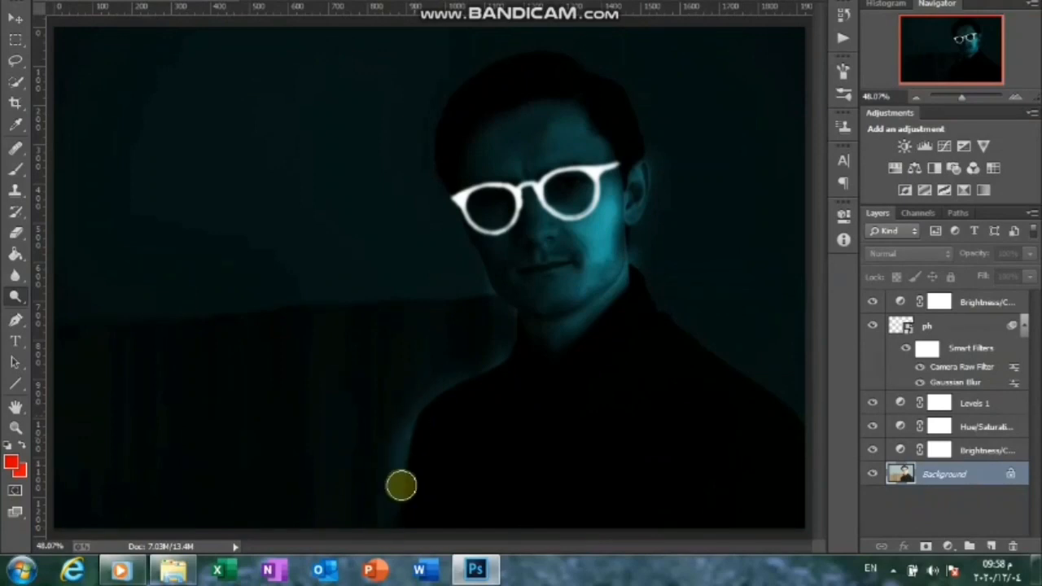
pyautogui.moveTo(661, 286)
pyautogui.mouseDown()
pyautogui.moveTo(737, 372)
pyautogui.moveTo(691, 330)
pyautogui.moveTo(776, 401)
pyautogui.moveTo(628, 239)
pyautogui.moveTo(644, 198)
pyautogui.moveTo(624, 107)
pyautogui.mouseUp()
pyautogui.moveTo(624, 147)
pyautogui.mouseDown()
pyautogui.moveTo(637, 143)
pyautogui.moveTo(560, 98)
pyautogui.moveTo(516, 86)
pyautogui.moveTo(548, 109)
pyautogui.moveTo(461, 147)
pyautogui.moveTo(440, 171)
pyautogui.moveTo(459, 275)
pyautogui.moveTo(442, 249)
pyautogui.moveTo(502, 388)
pyautogui.moveTo(496, 407)
pyautogui.moveTo(512, 344)
pyautogui.moveTo(530, 372)
pyautogui.moveTo(591, 307)
pyautogui.moveTo(609, 225)
pyautogui.moveTo(577, 239)
pyautogui.moveTo(568, 176)
pyautogui.moveTo(539, 235)
pyautogui.moveTo(480, 272)
pyautogui.moveTo(581, 248)
pyautogui.moveTo(481, 344)
pyautogui.moveTo(598, 340)
pyautogui.moveTo(608, 352)
pyautogui.moveTo(573, 383)
pyautogui.mouseUp()
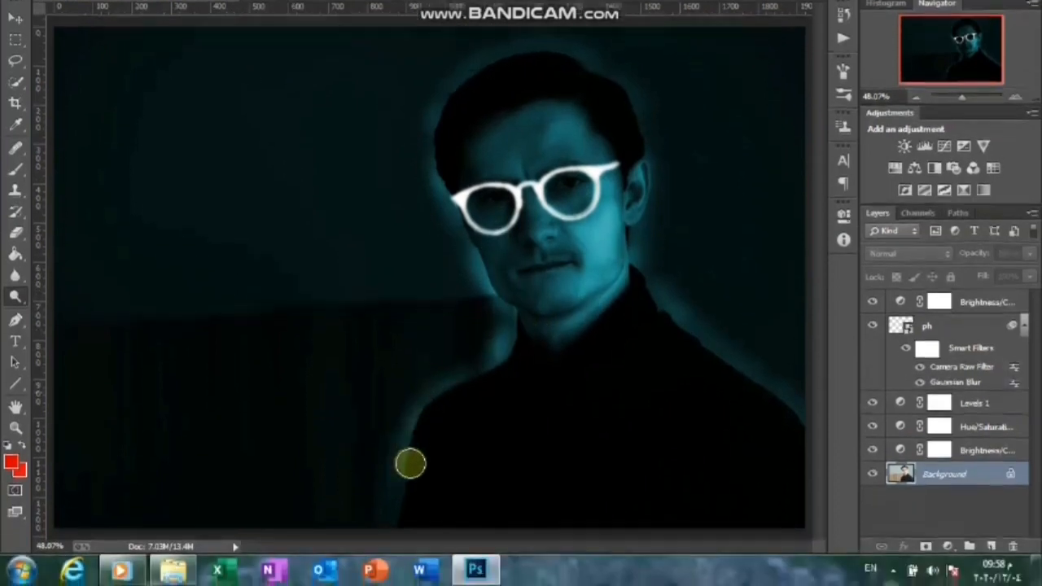
pyautogui.moveTo(411, 464); pyautogui.dragTo(392, 513)
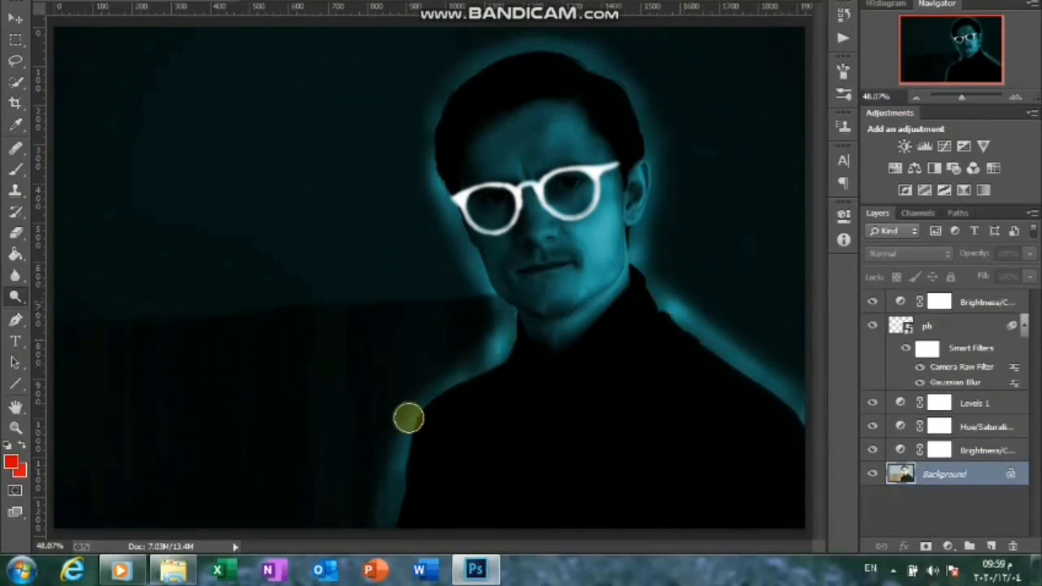
pyautogui.moveTo(408, 417); pyautogui.dragTo(395, 481)
# Dodge the neck, lower face and the areas behind the lenses on the Background layer to strengthen the light
pyautogui.moveTo(535, 332); pyautogui.dragTo(510, 324)
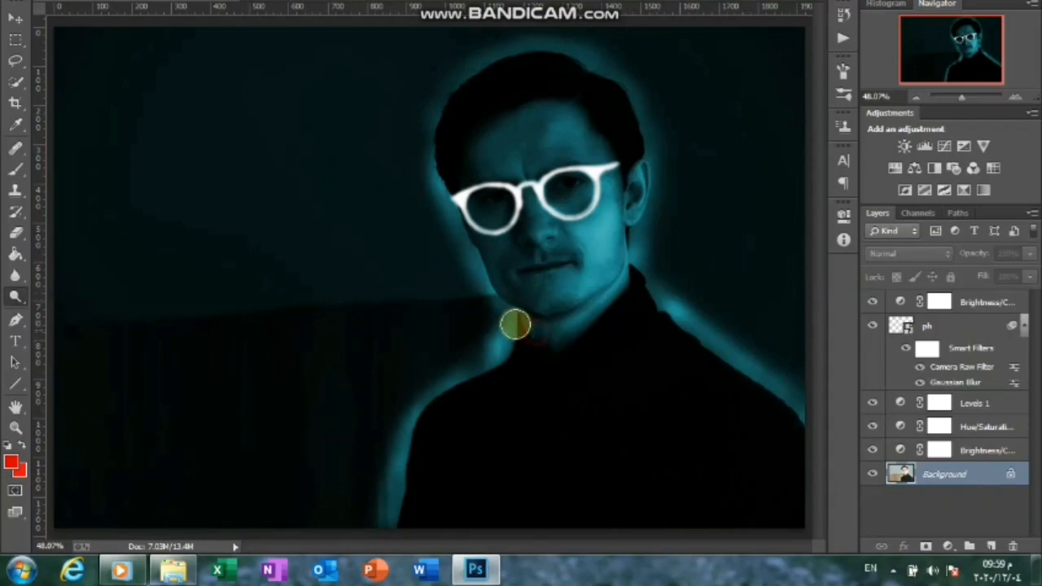
pyautogui.moveTo(512, 245)
pyautogui.mouseDown()
pyautogui.moveTo(514, 293)
pyautogui.moveTo(567, 312)
pyautogui.moveTo(546, 314)
pyautogui.moveTo(564, 323)
pyautogui.moveTo(559, 347)
pyautogui.mouseUp()
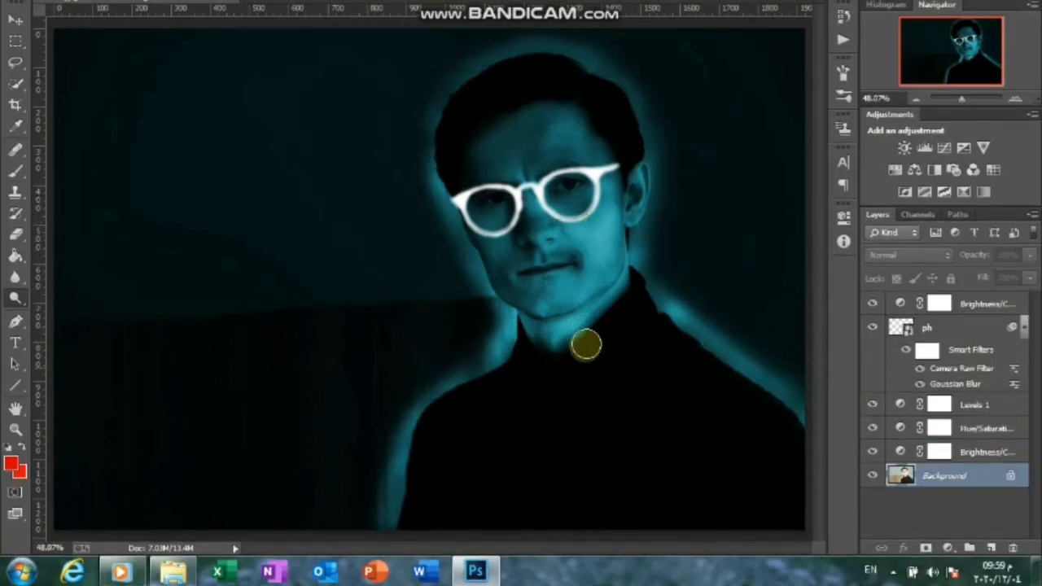
pyautogui.moveTo(510, 406)
pyautogui.mouseDown()
pyautogui.moveTo(572, 147)
pyautogui.moveTo(533, 147)
pyautogui.moveTo(487, 187)
pyautogui.moveTo(555, 190)
pyautogui.moveTo(511, 222)
pyautogui.moveTo(544, 185)
pyautogui.moveTo(596, 195)
pyautogui.moveTo(603, 214)
pyautogui.moveTo(486, 246)
pyautogui.moveTo(589, 242)
pyautogui.moveTo(493, 265)
pyautogui.moveTo(588, 253)
pyautogui.moveTo(542, 313)
pyautogui.moveTo(615, 273)
pyautogui.moveTo(522, 305)
pyautogui.moveTo(519, 349)
pyautogui.moveTo(575, 359)
pyautogui.moveTo(483, 413)
pyautogui.moveTo(556, 380)
pyautogui.moveTo(650, 396)
pyautogui.moveTo(505, 235)
pyautogui.mouseUp()
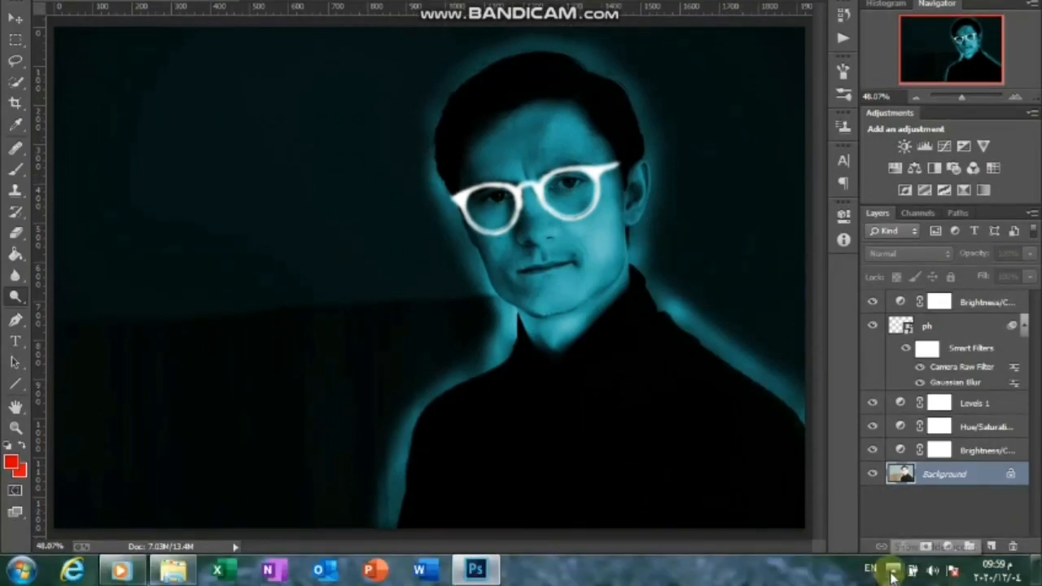
pyautogui.click(893, 575)
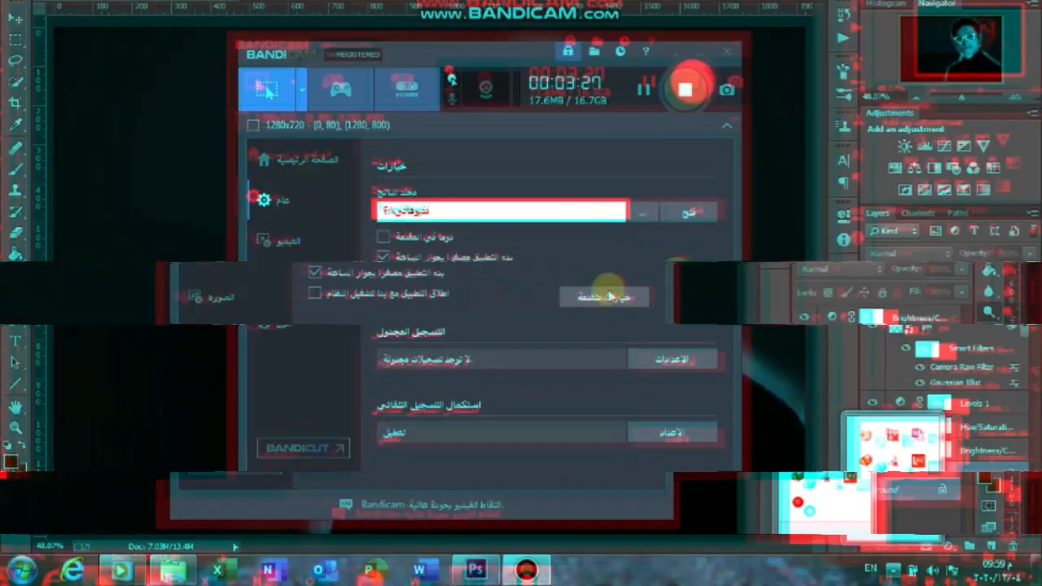